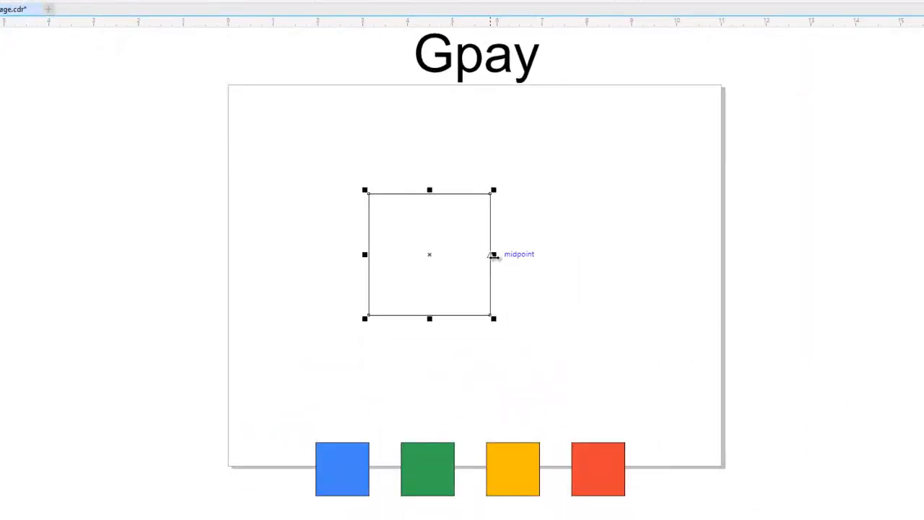
- Narrow the square to 50% of its width and round all four corners together with a 0.6" radius
left_click_drag(494, 255, 430, 255)
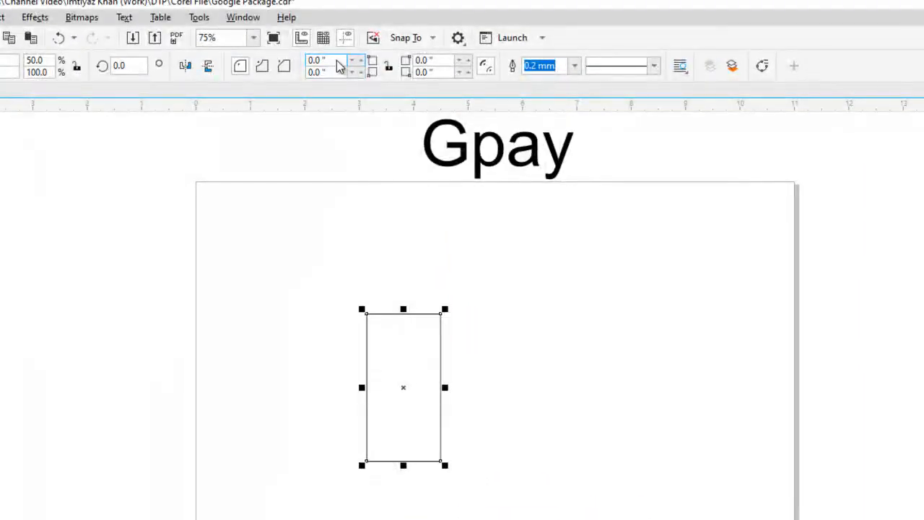
left_click(386, 68)
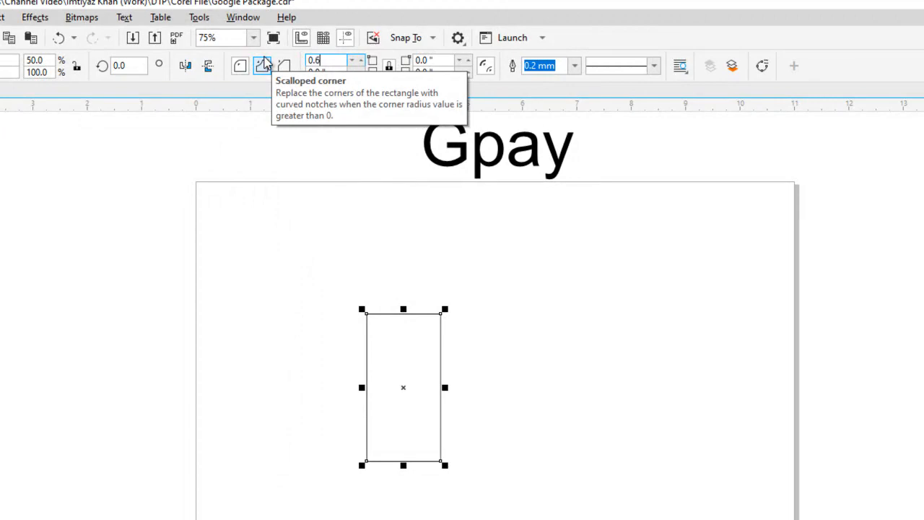
key("Return")
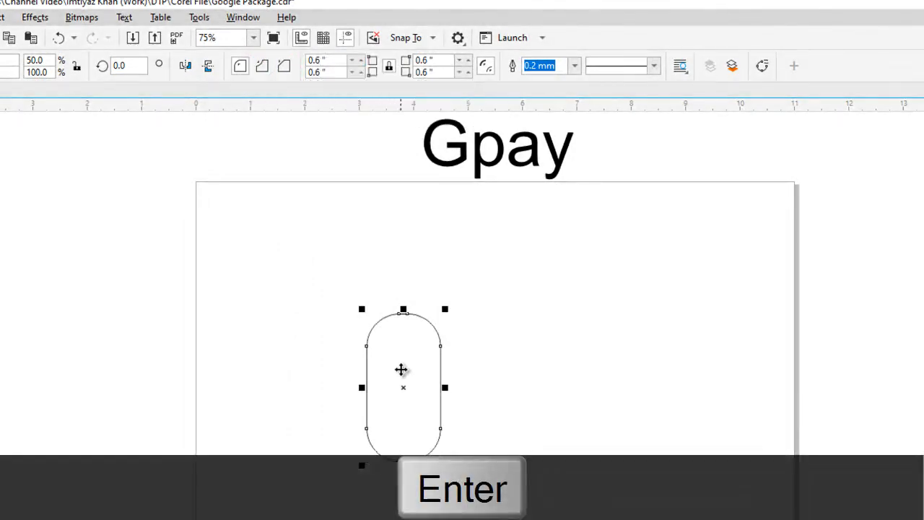
- Duplicate the rounded rectangle and place the copy just to the right of the original with a small gap
key("ctrl+c")
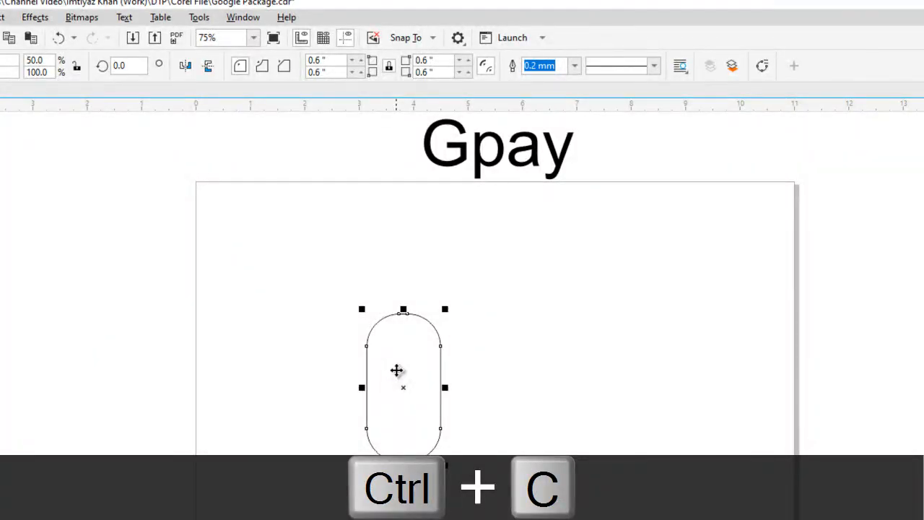
key("ctrl+v")
left_click_drag(397, 371, 490, 381)
left_click_drag(479, 346, 477, 346)
- Unlink the corner radii of the original rounded rectangle and set its lower-right corner radius to 0
left_click(418, 345)
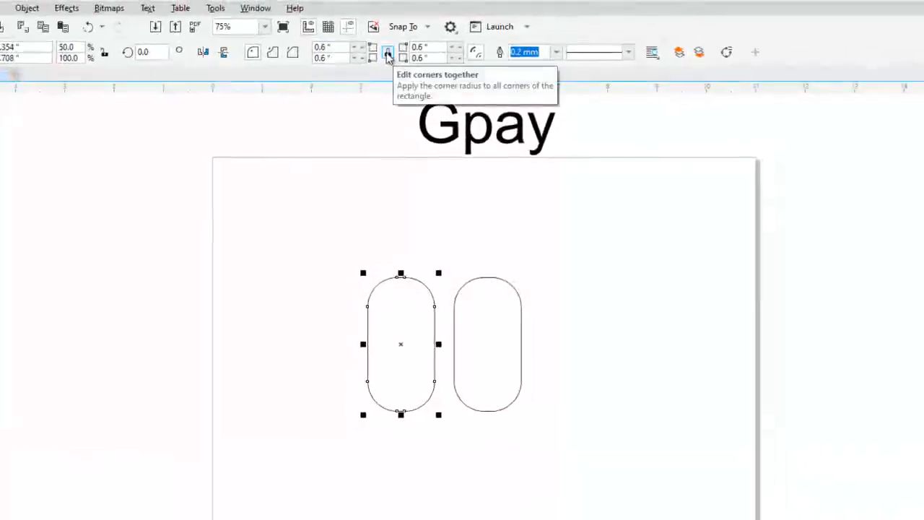
left_click(388, 55)
left_click(426, 58)
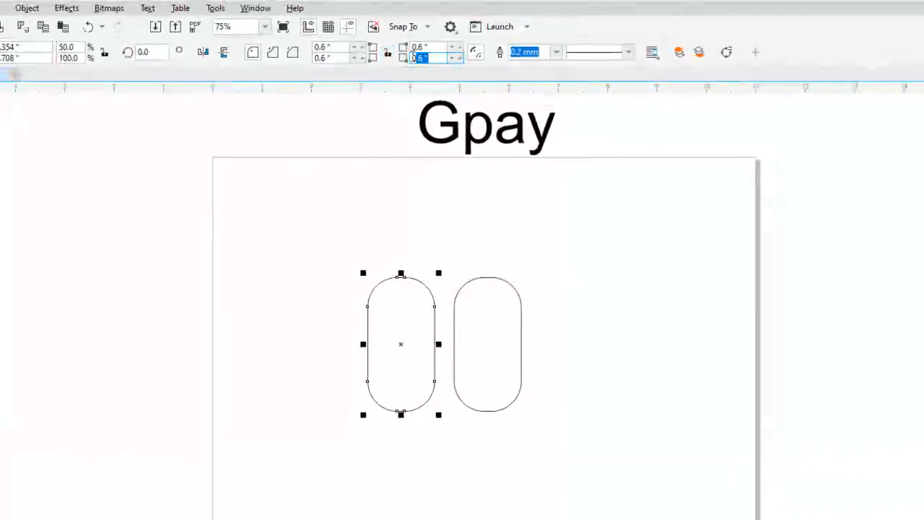
type("0")
key("Return")
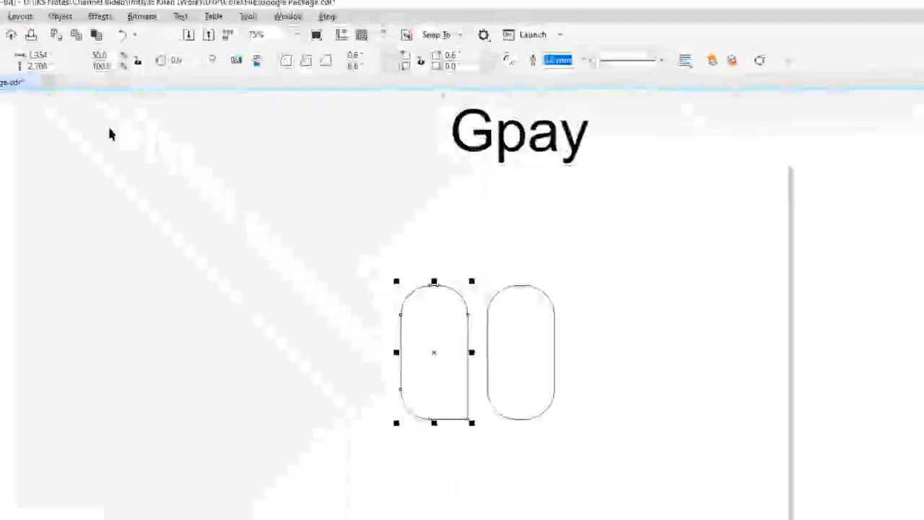
- Convert the original shape to curves and change its straight right edge into a curve segment
left_click(10, 128)
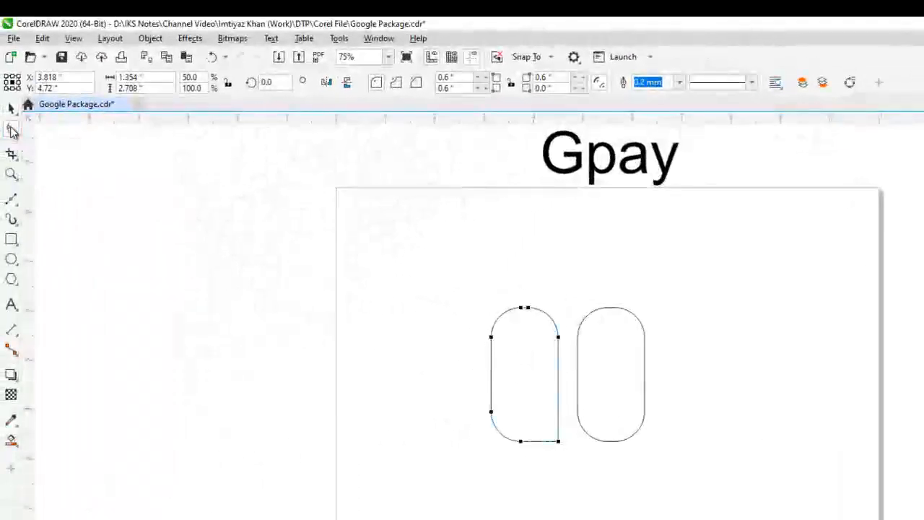
left_click(151, 40)
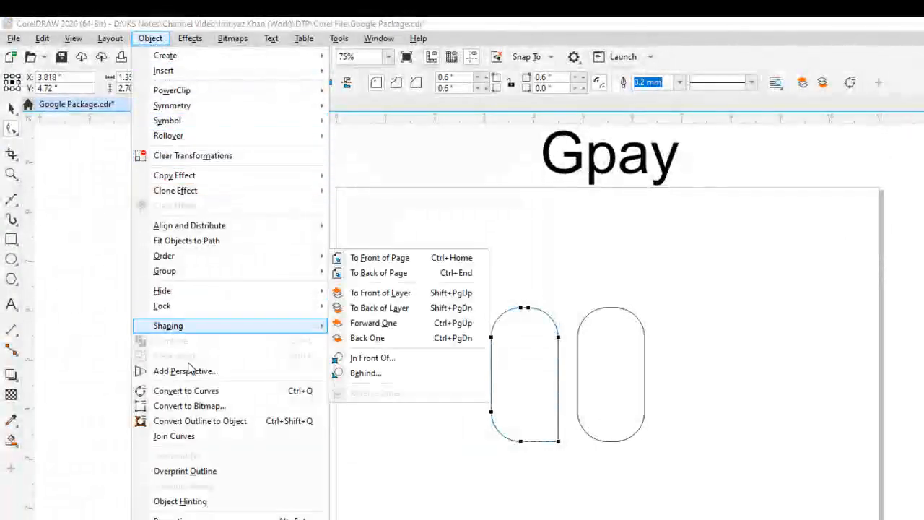
left_click(203, 393)
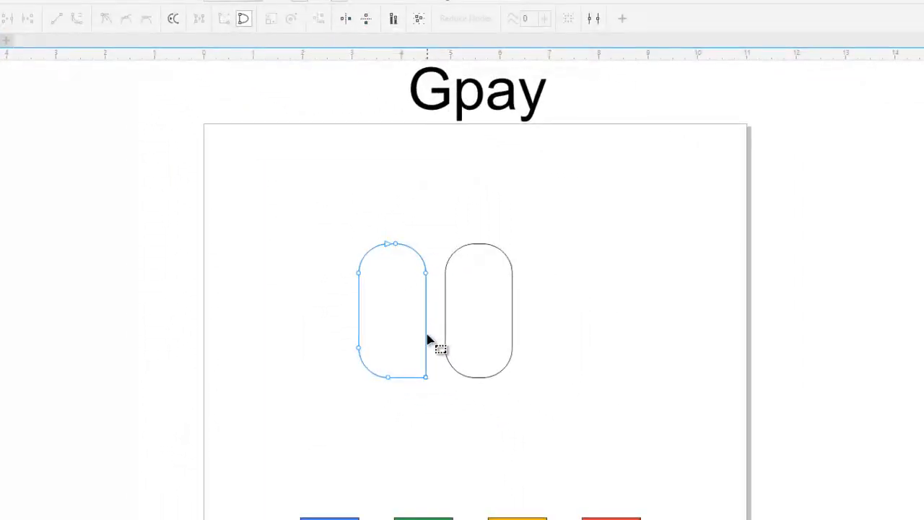
left_click(427, 335)
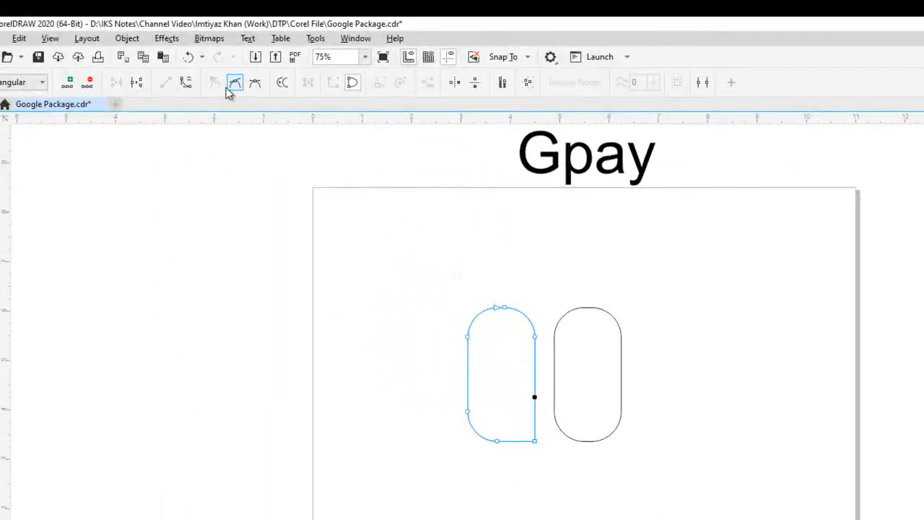
left_click(186, 83)
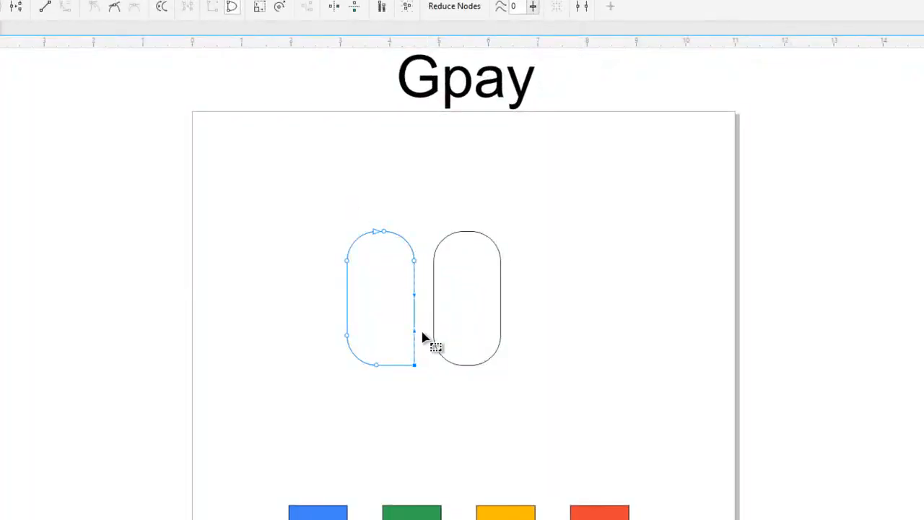
- Pull the shape's lower-right node outward horizontally by about 0.3" and bend its handle so the right edge flares into the corner
scroll(418, 335, "up", 2)
scroll(416, 330, "up", 1)
scroll(419, 332, "down", 2)
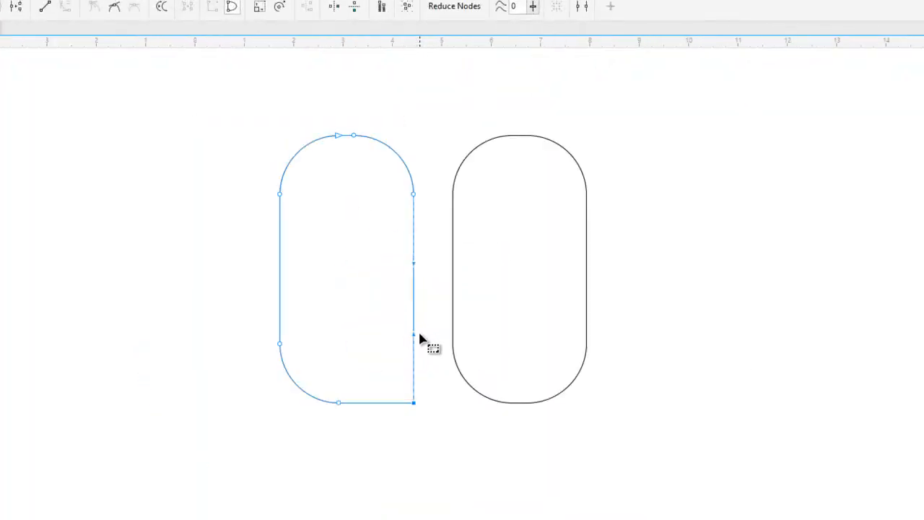
scroll(420, 320, "up", 2)
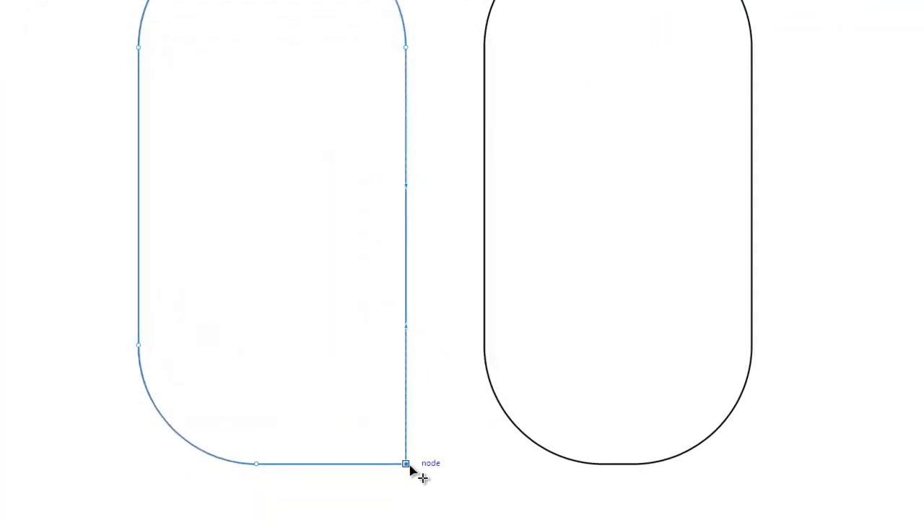
left_click_drag(406, 465, 437, 475)
left_click_drag(431, 338, 398, 387)
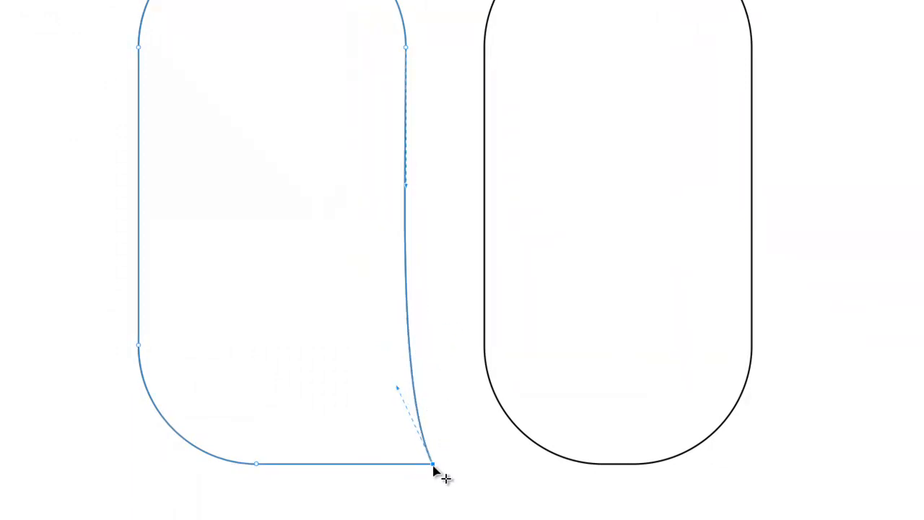
left_click_drag(433, 467, 460, 466)
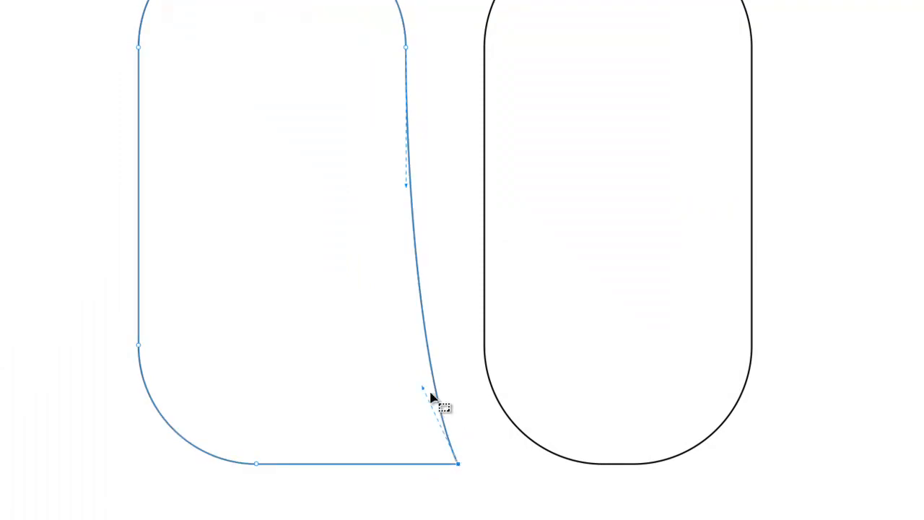
left_click_drag(423, 390, 386, 445)
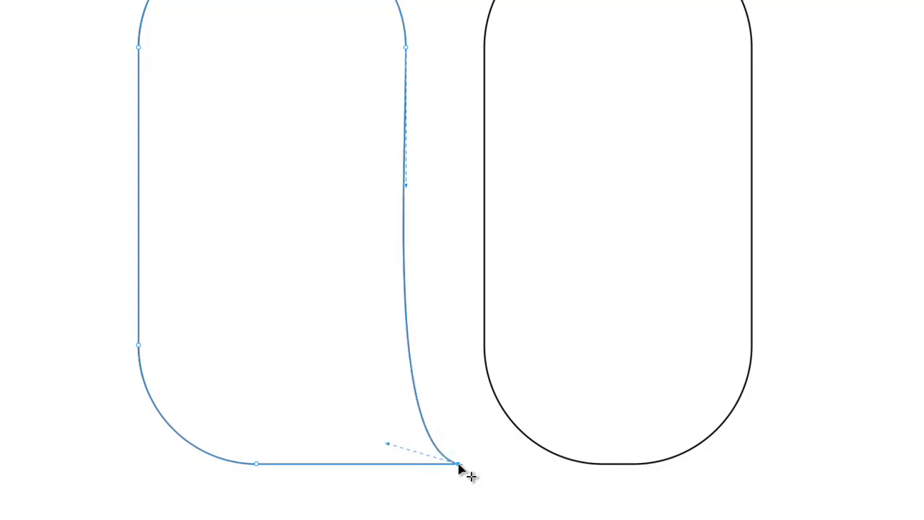
left_click_drag(462, 466, 466, 468)
scroll(398, 471, "down", 2)
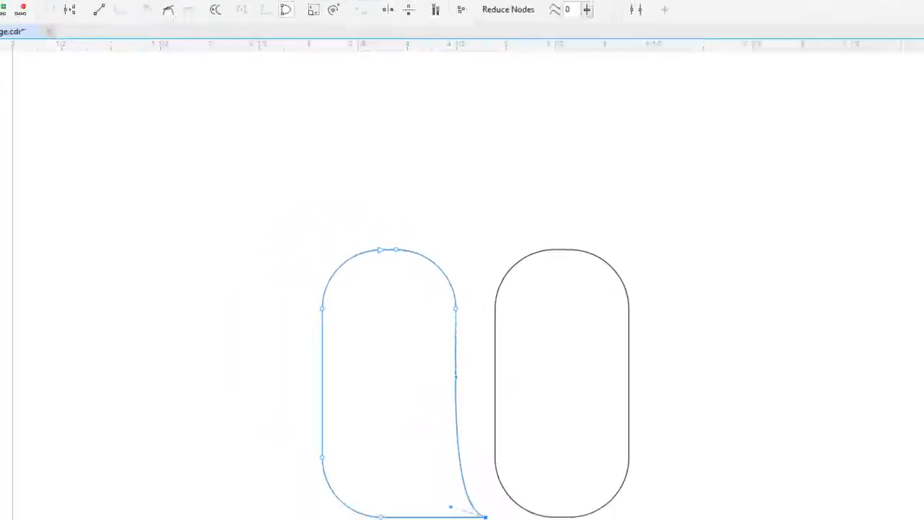
key("space")
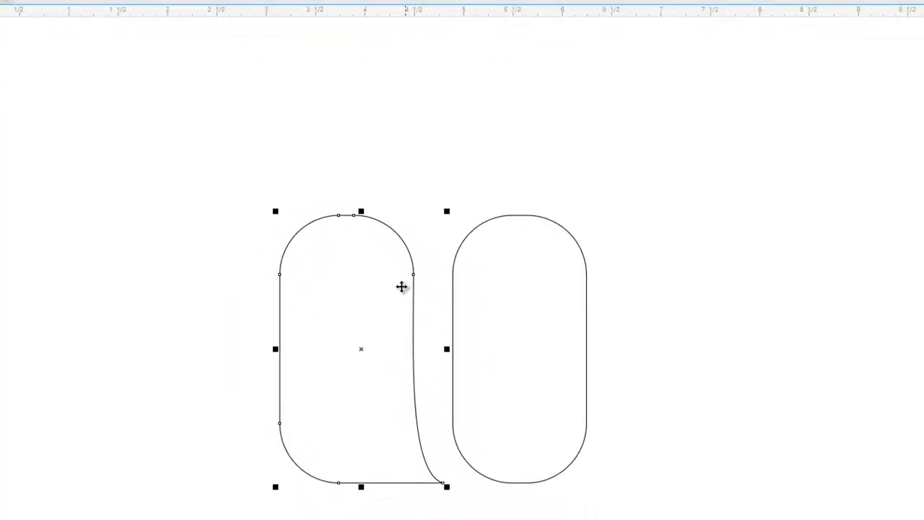
key("shift+F4")
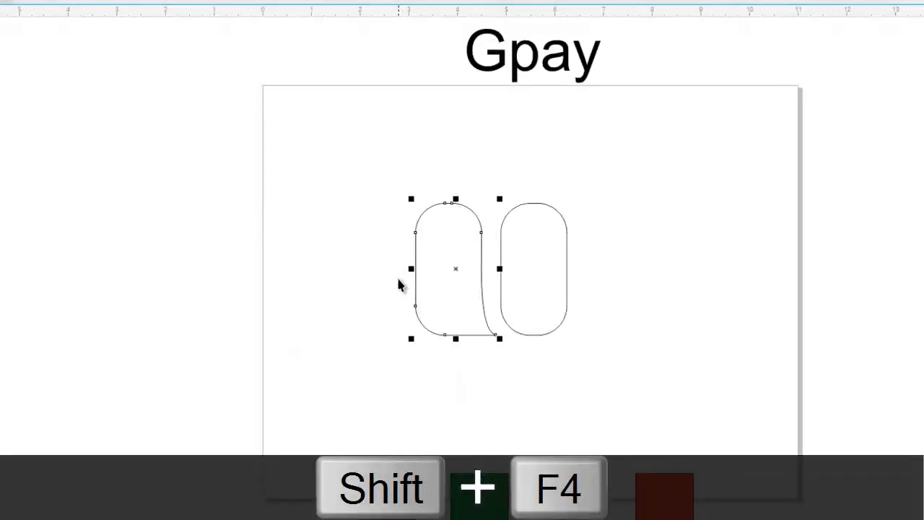
left_click(636, 283)
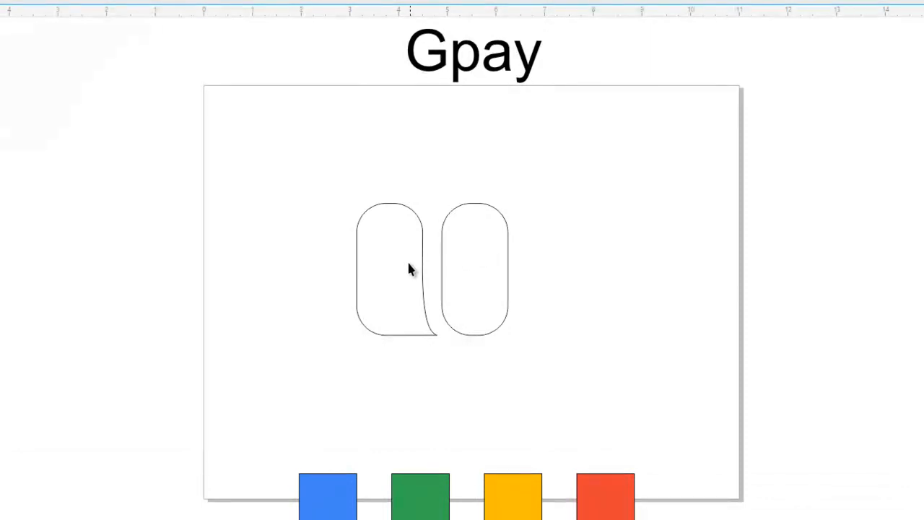
- Stretch the copied rounded rectangle slightly upward and move it left so it overlaps the flared shape's right side
left_click(463, 236)
left_click_drag(473, 195, 476, 175)
left_click_drag(477, 258, 441, 254)
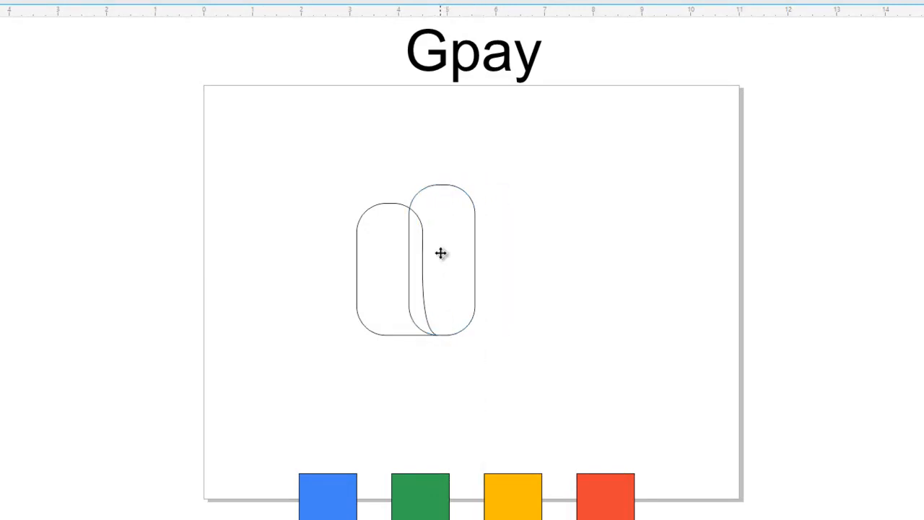
left_click(495, 171)
- Shorten the flared shape slightly by lowering its top edge while keeping its base in place
left_click_drag(336, 354, 347, 353)
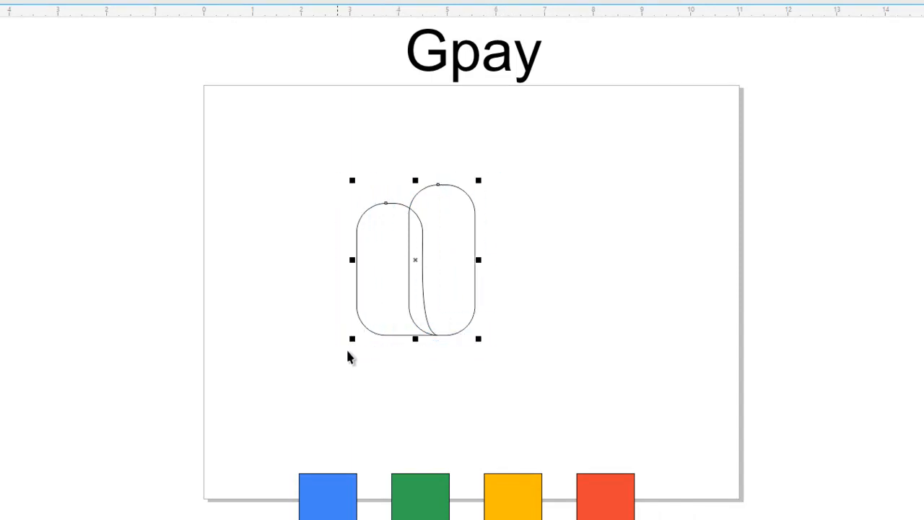
left_click(508, 269)
left_click(394, 264)
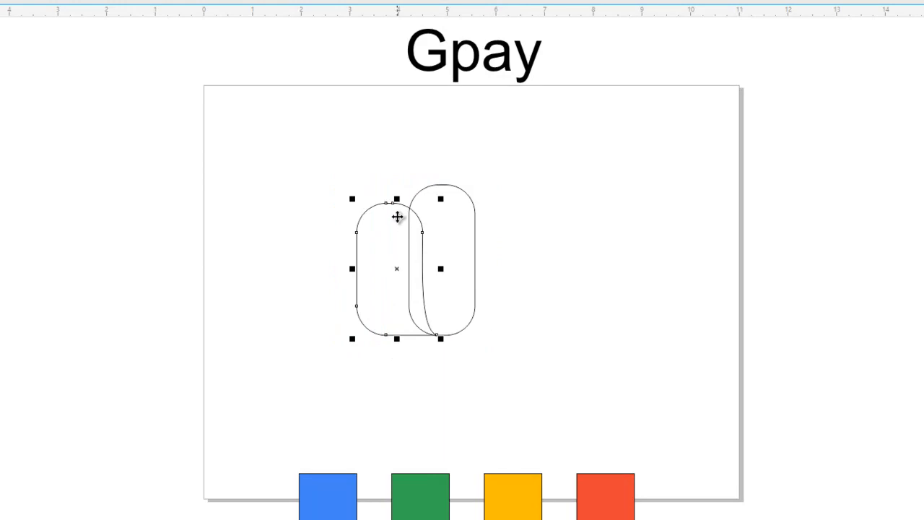
left_click_drag(398, 201, 401, 209)
left_click(497, 188)
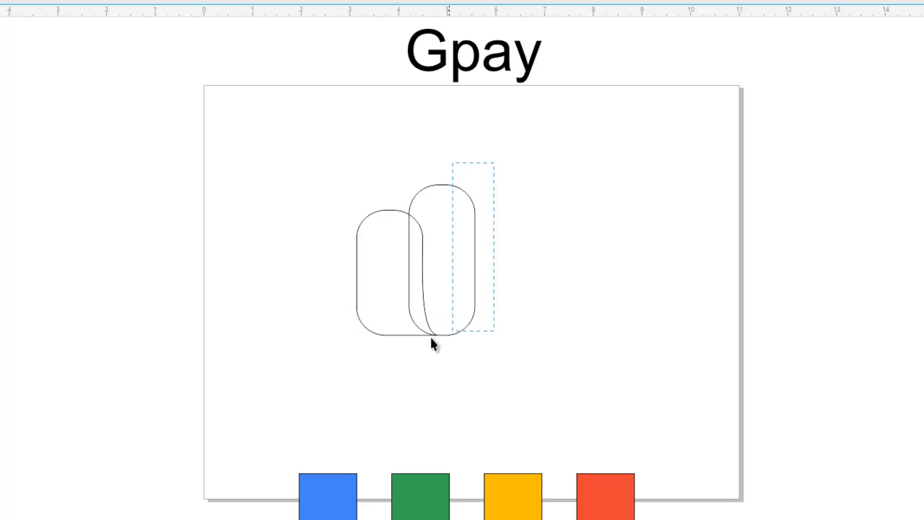
- Duplicate both overlapping shapes, place the copy to the right, and mirror it horizontally
left_click_drag(431, 338, 343, 361)
key("ctrl+c")
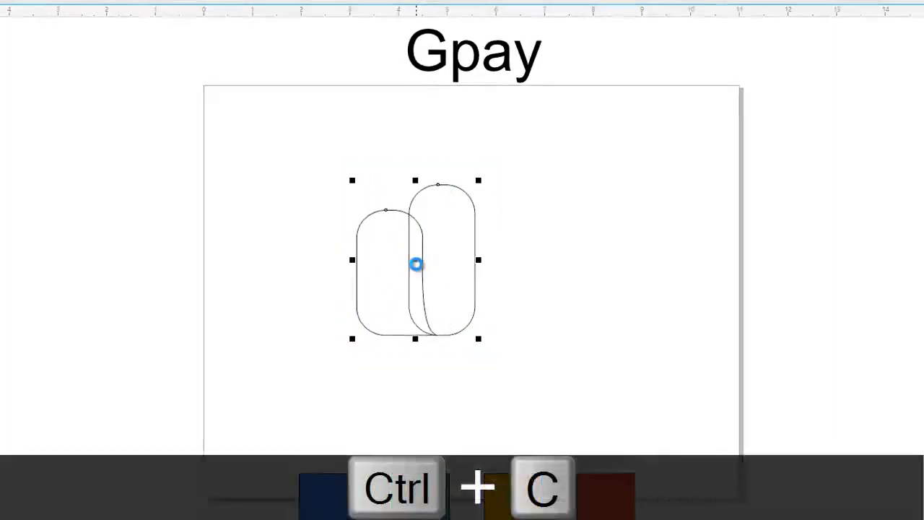
key("ctrl+v")
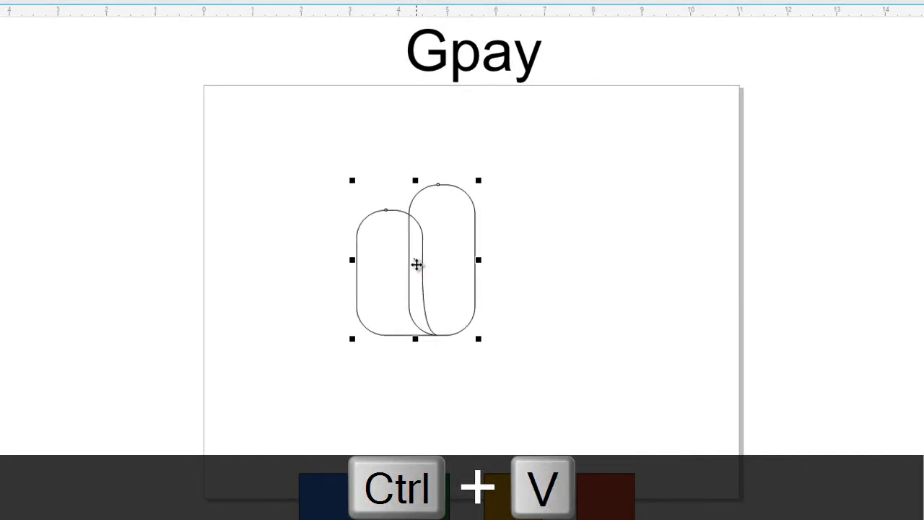
left_click_drag(417, 265, 587, 264)
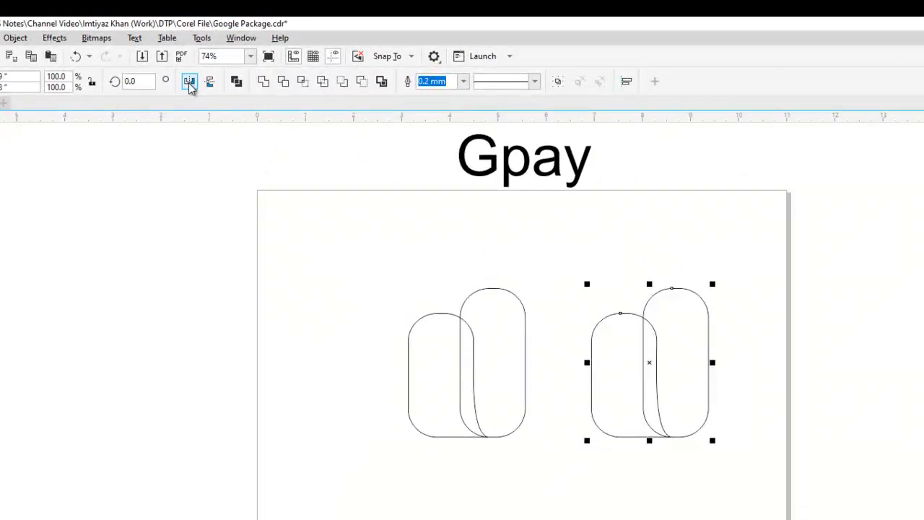
left_click(190, 82)
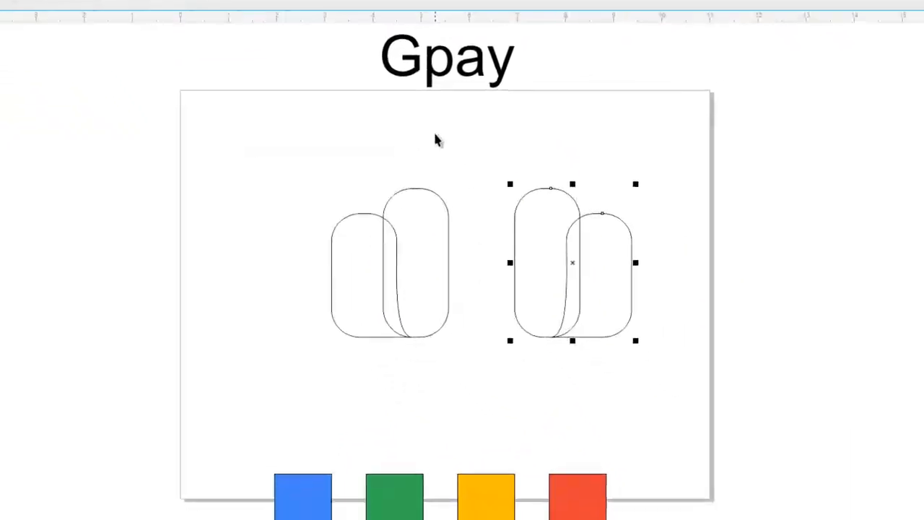
left_click(436, 139)
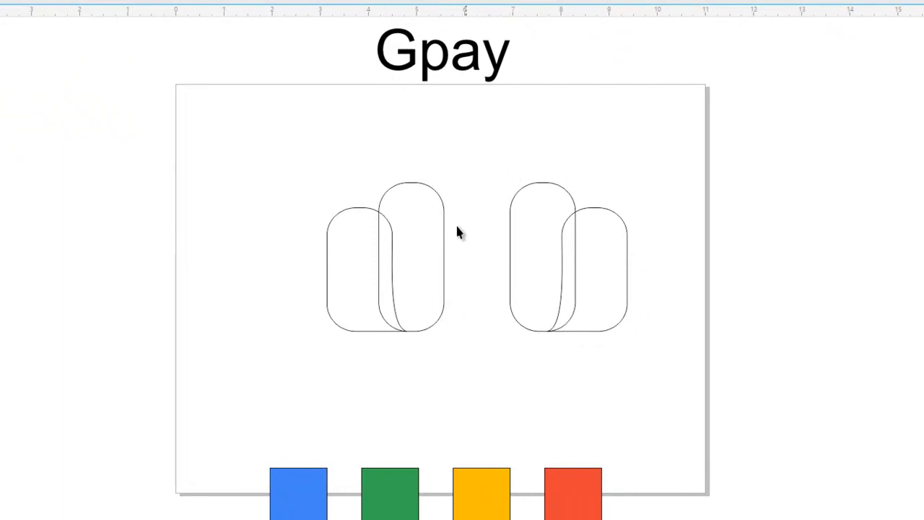
- Place a horizontal guideline at the taller shapes' top and stretch the mirrored flared shape up to it
left_click(618, 230)
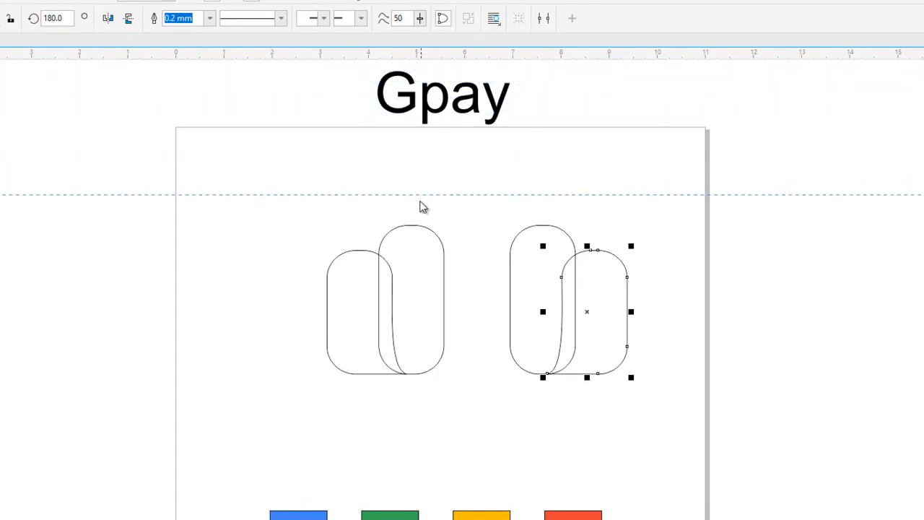
left_click_drag(423, 208, 415, 226)
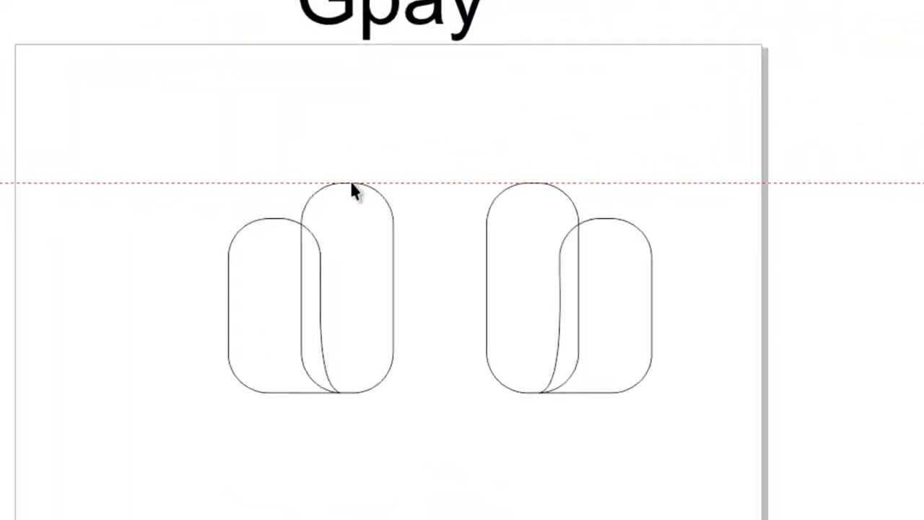
left_click(594, 236)
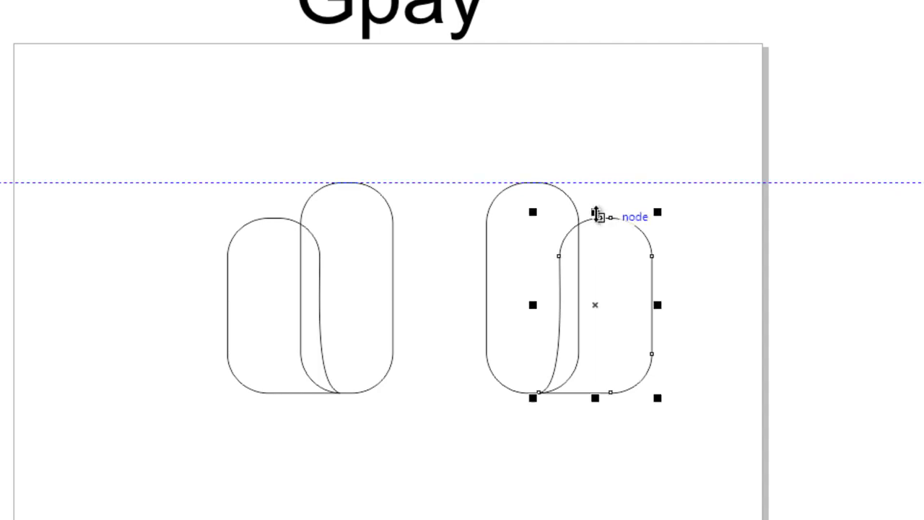
left_click_drag(597, 213, 596, 184)
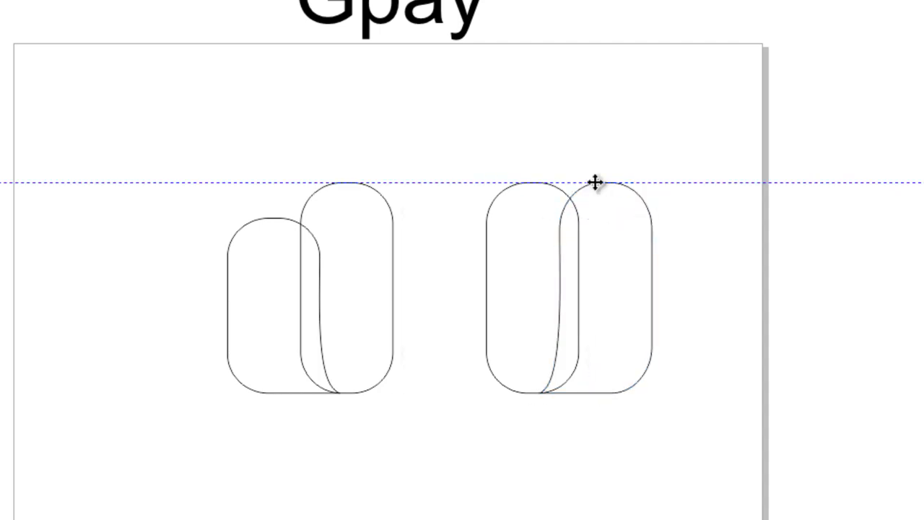
left_click(434, 241)
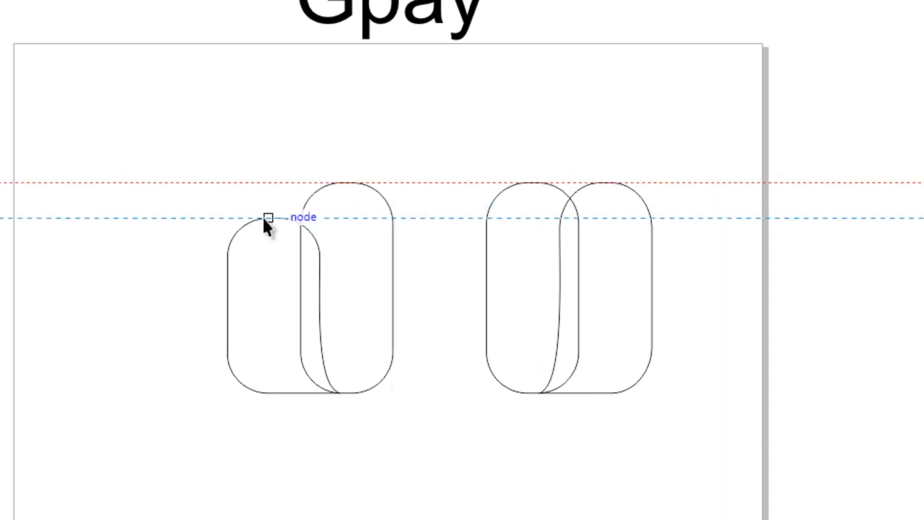
- Lower the top edge of the right pair's left rounded rectangle to the lower guideline and delete that guideline
left_click(523, 206)
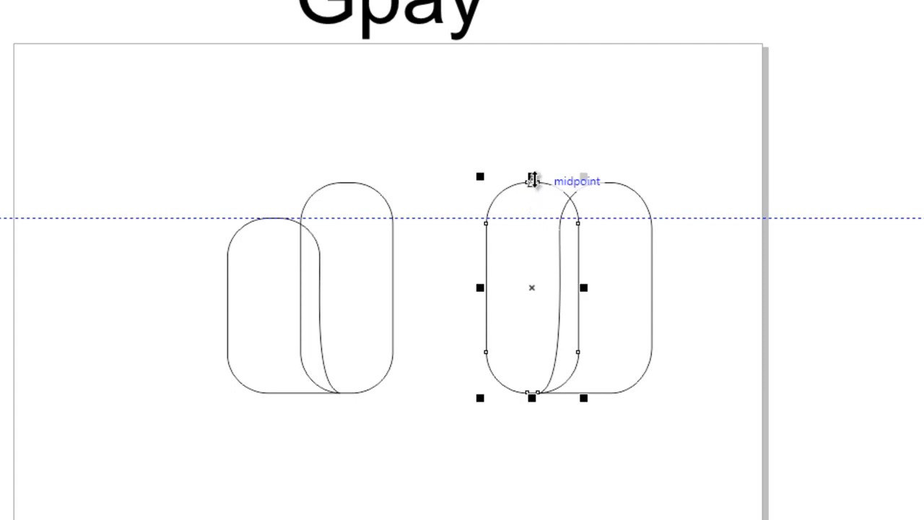
left_click_drag(533, 179, 536, 216)
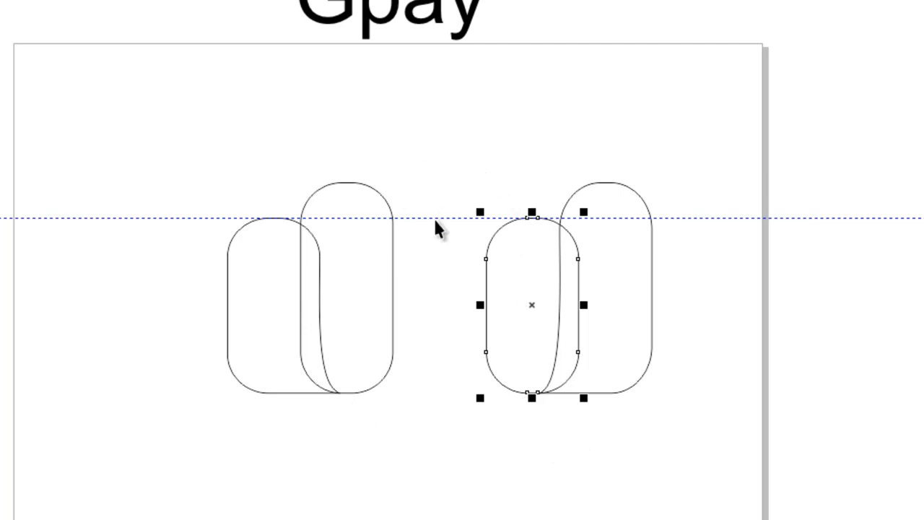
left_click_drag(438, 216, 442, 124)
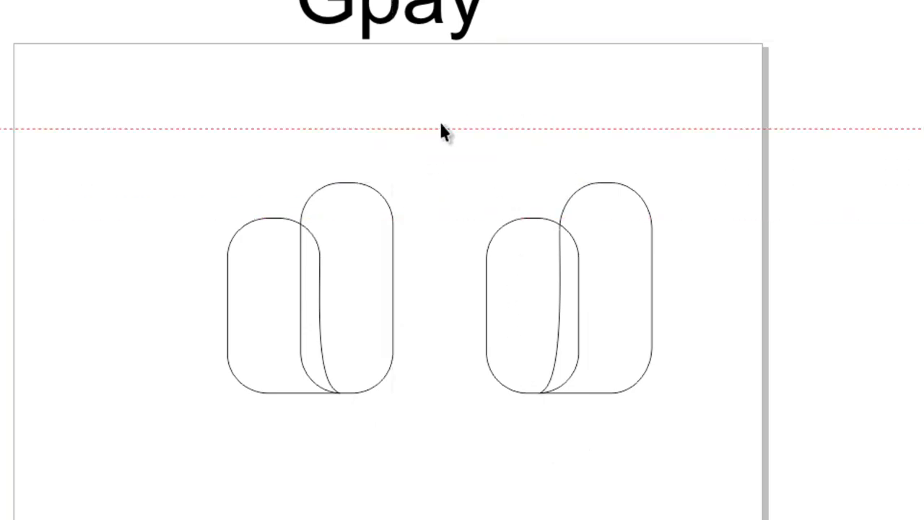
key("Delete")
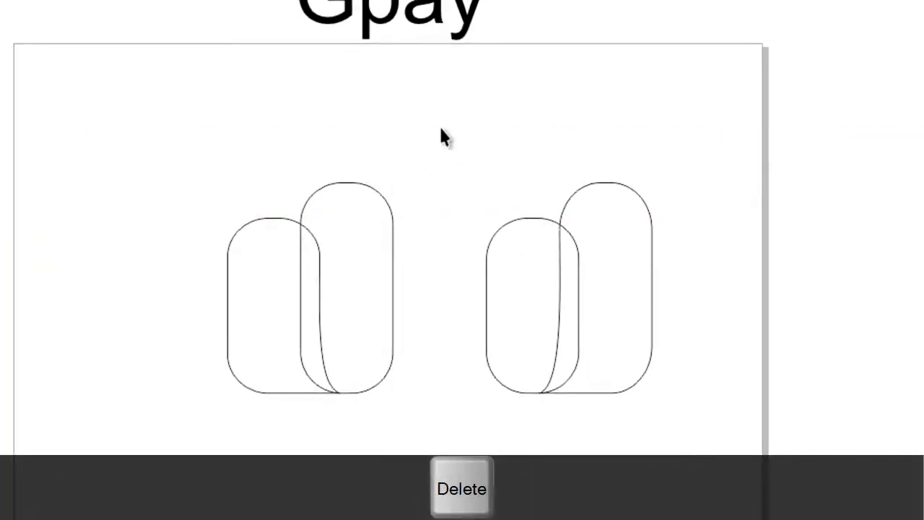
- Rotate the left pair of overlapping shapes by -45 degrees
left_click_drag(422, 146, 193, 447)
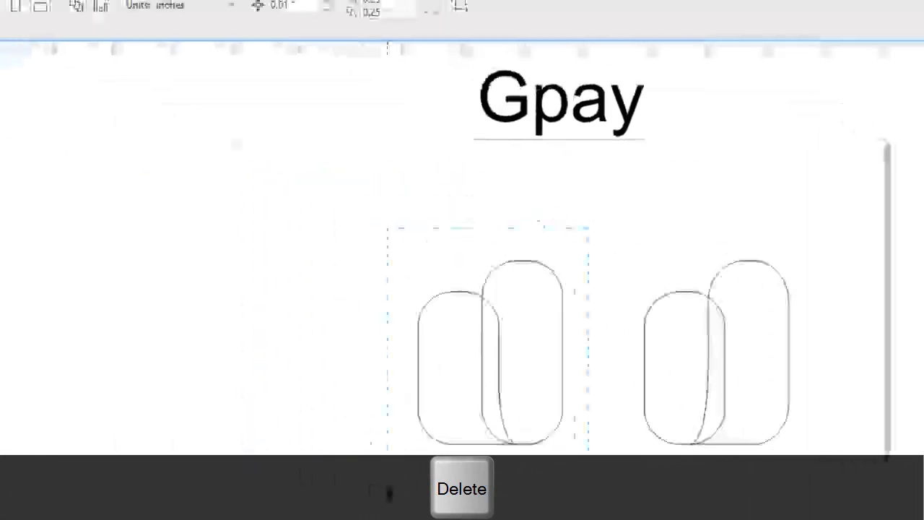
left_click_drag(388, 492, 388, 493)
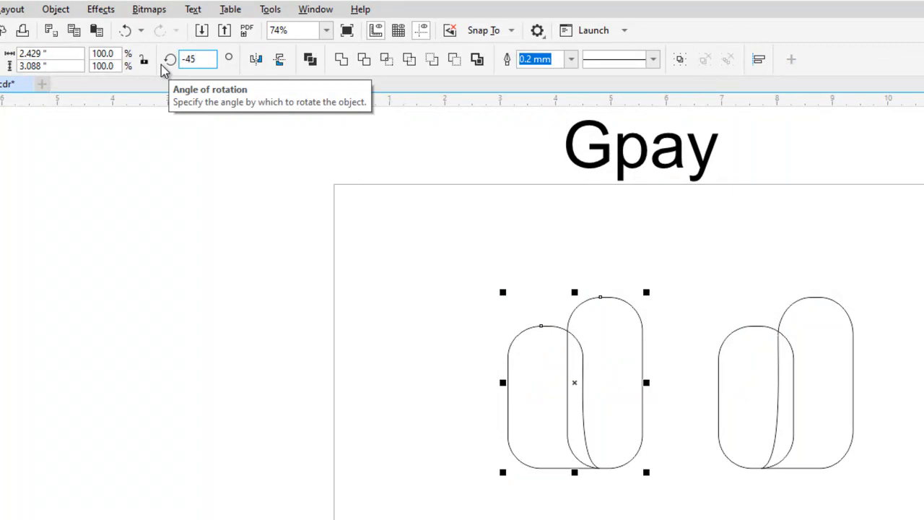
key("Return")
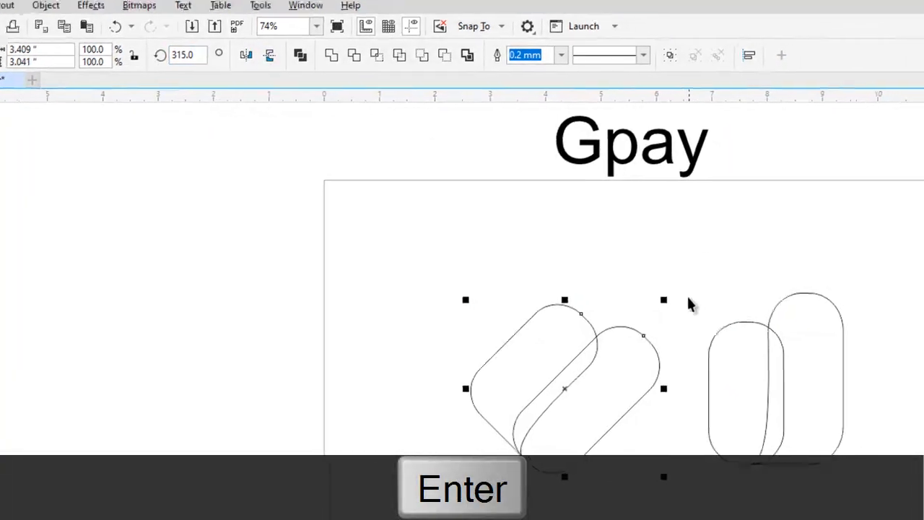
- Set the right pair's rotation to -45 degrees and move it left so it overlaps the left pair
left_click_drag(700, 278, 880, 492)
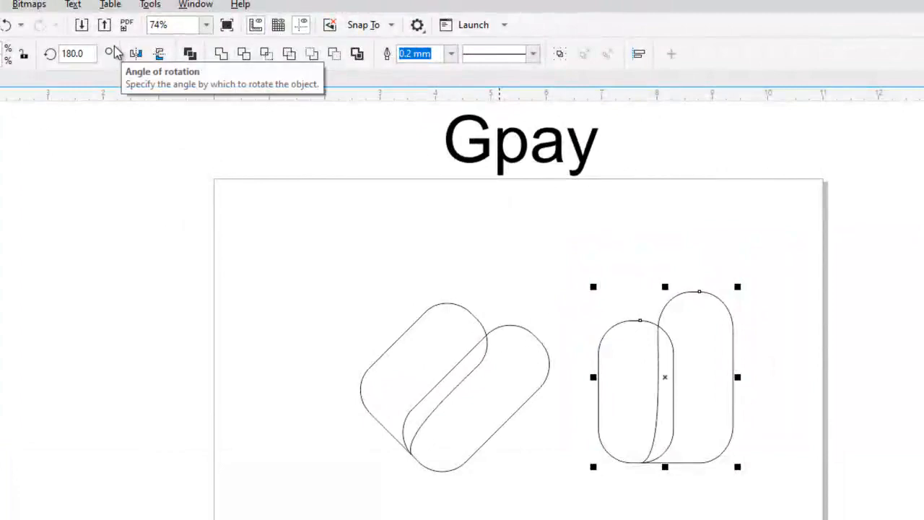
left_click_drag(88, 53, 43, 55)
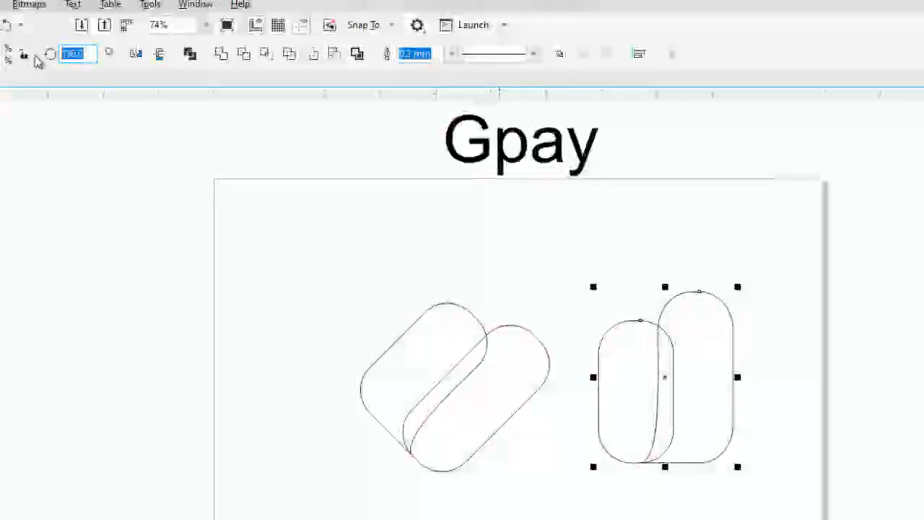
type("-45")
key("Return")
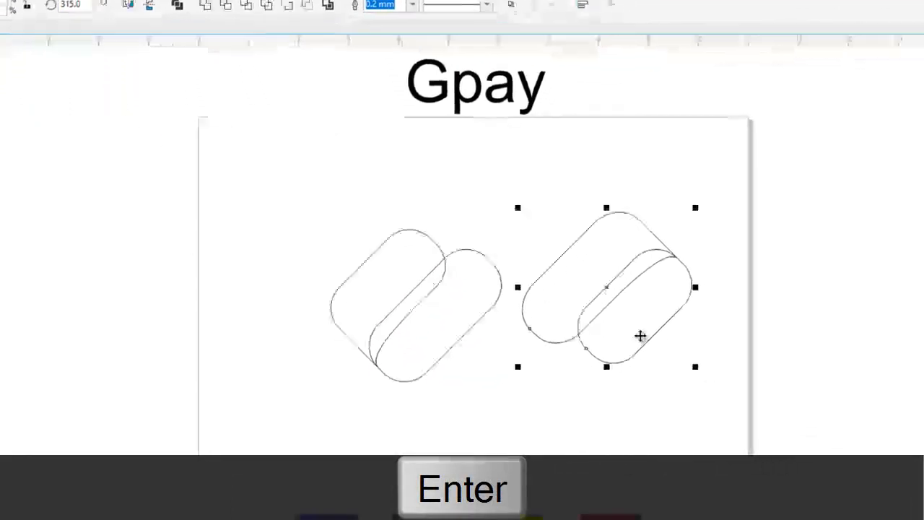
left_click_drag(572, 241, 449, 247)
left_click(601, 256)
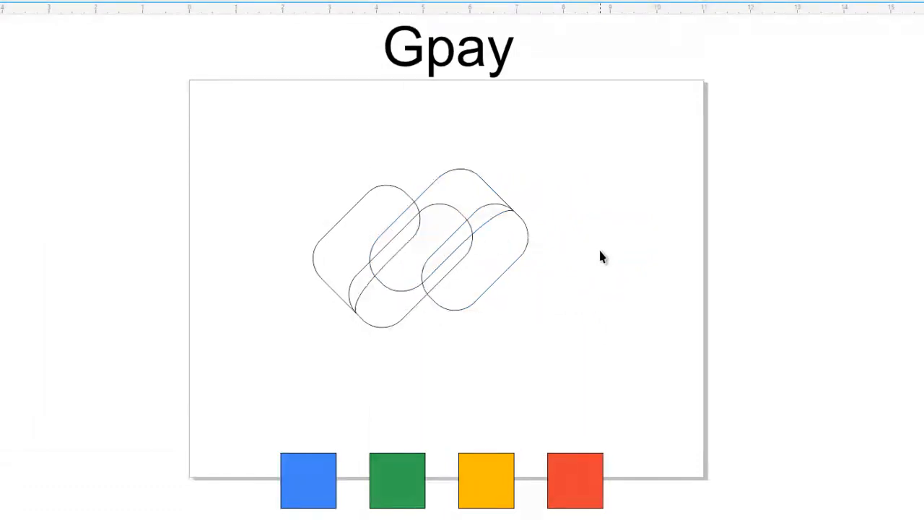
- Fill the lower-right shape red, the upper-right shape green, the lower-left shape yellow and the far-left shape blue
left_click(514, 260)
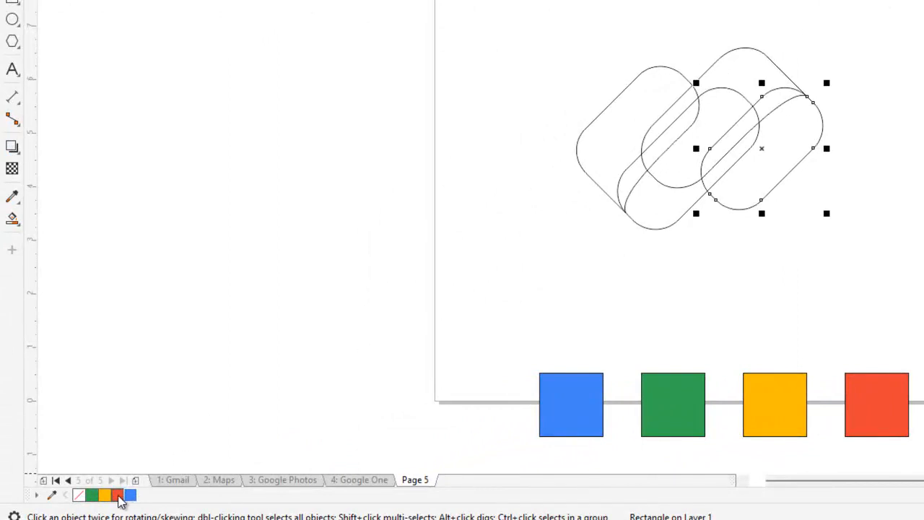
left_click(119, 497)
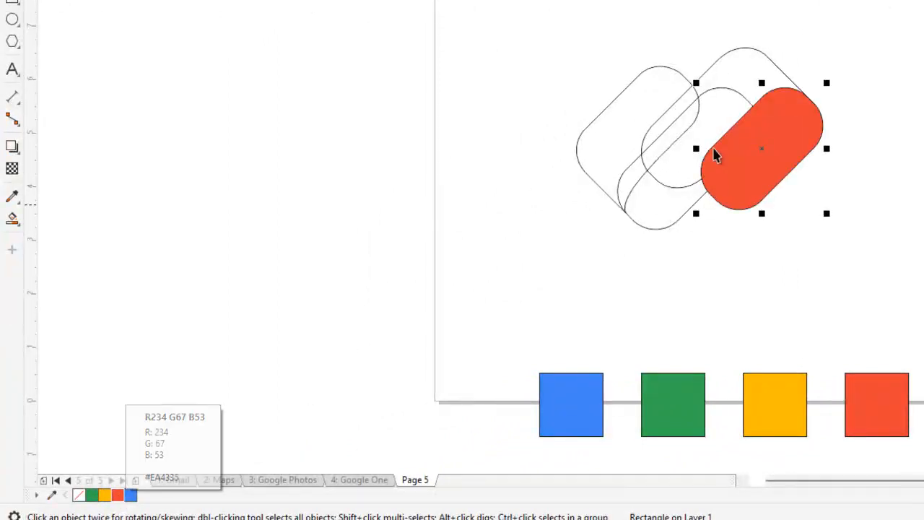
left_click(729, 74)
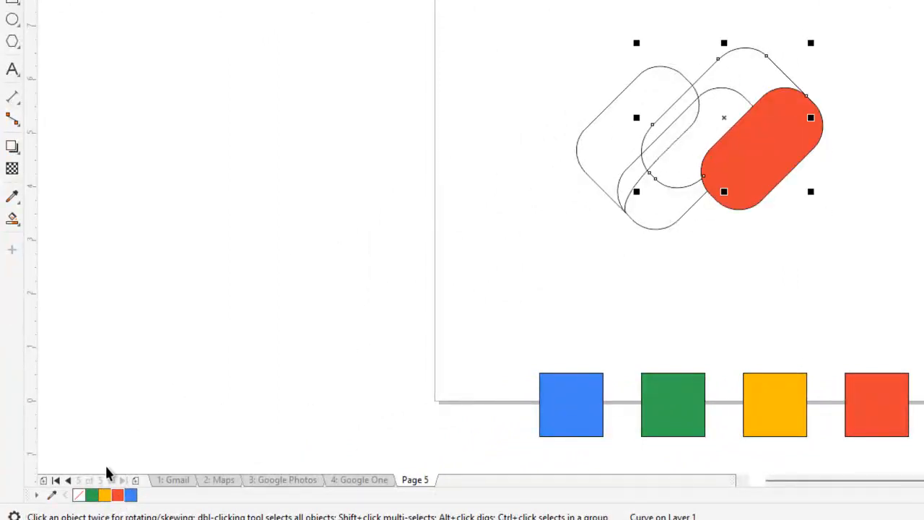
left_click(93, 497)
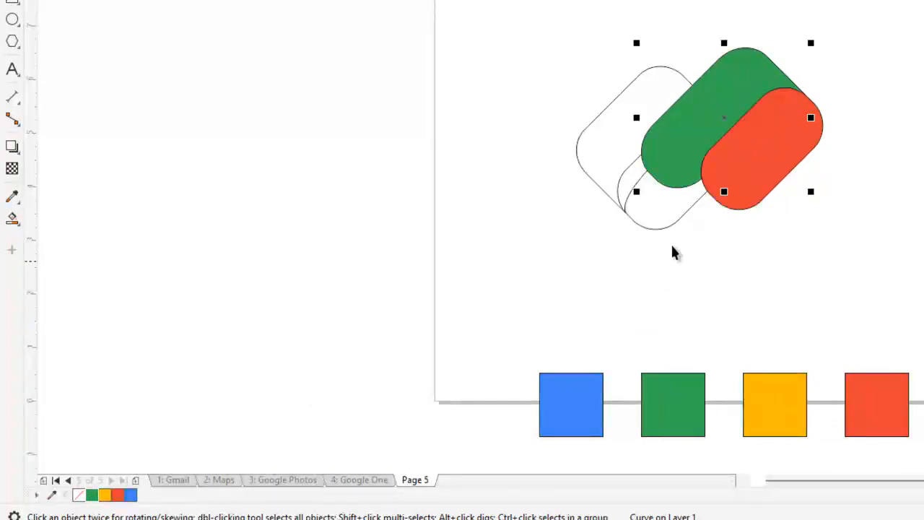
left_click(676, 221)
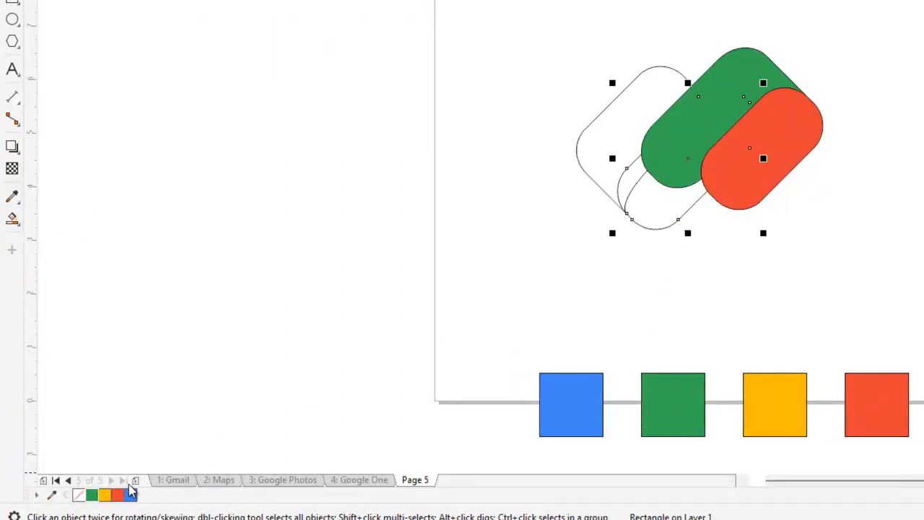
left_click(106, 496)
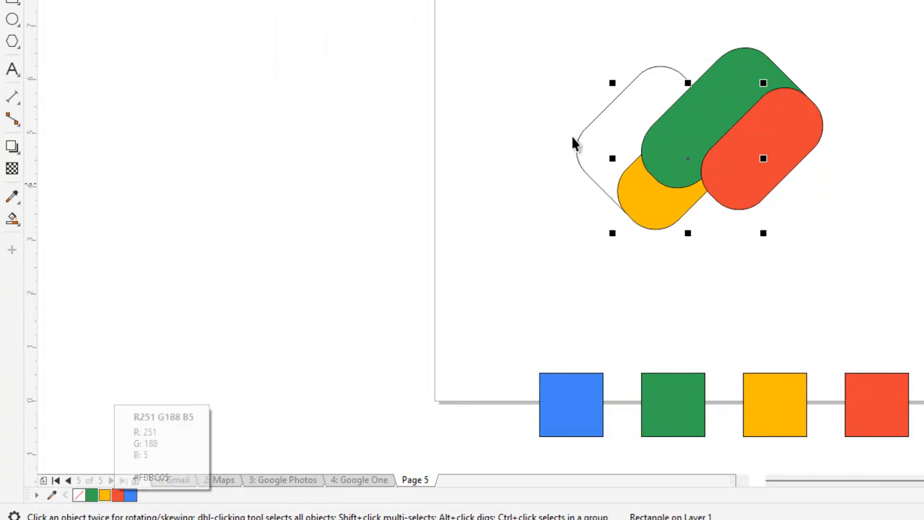
left_click(601, 125)
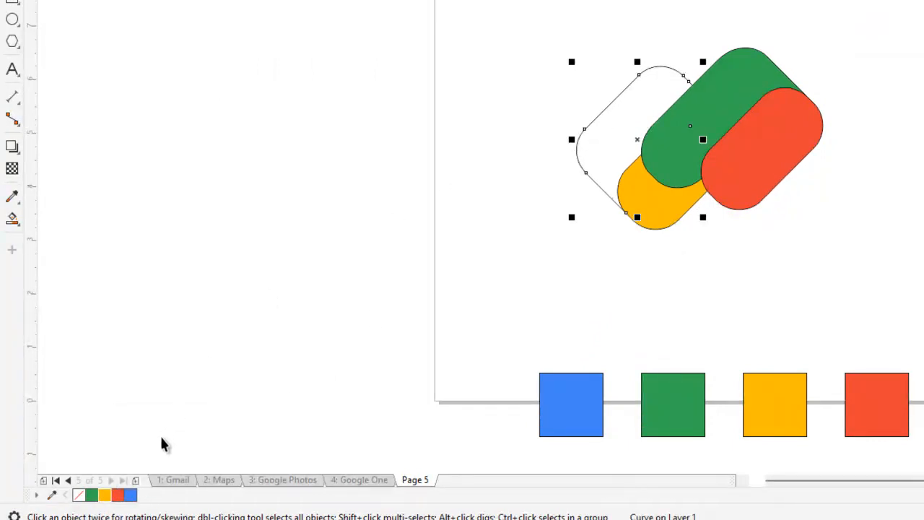
left_click(133, 497)
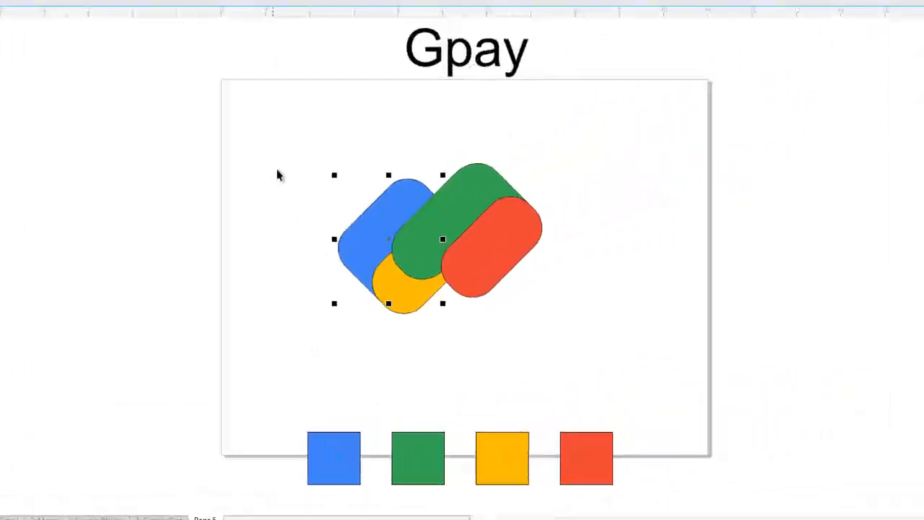
- Send the red rounded rectangle to the back of the page, behind the green and yellow shapes
left_click_drag(518, 27, 546, 60)
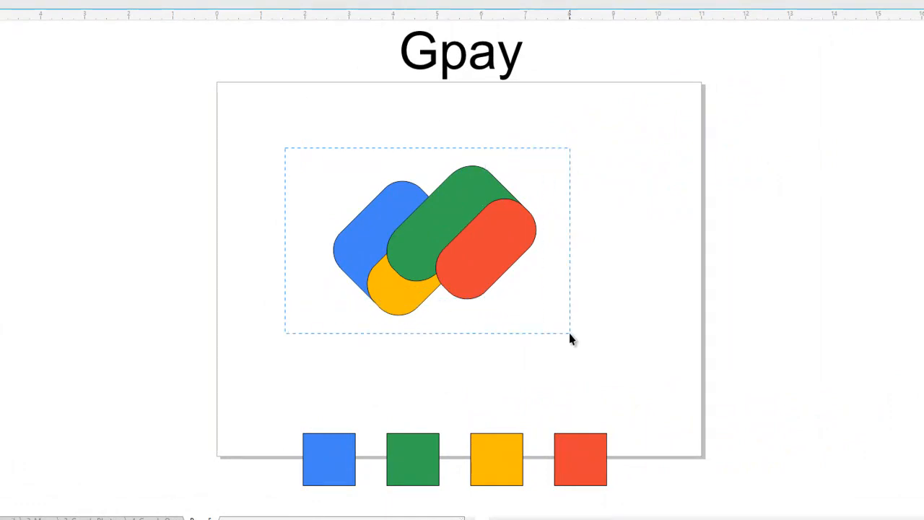
left_click(298, 242)
left_click(533, 260)
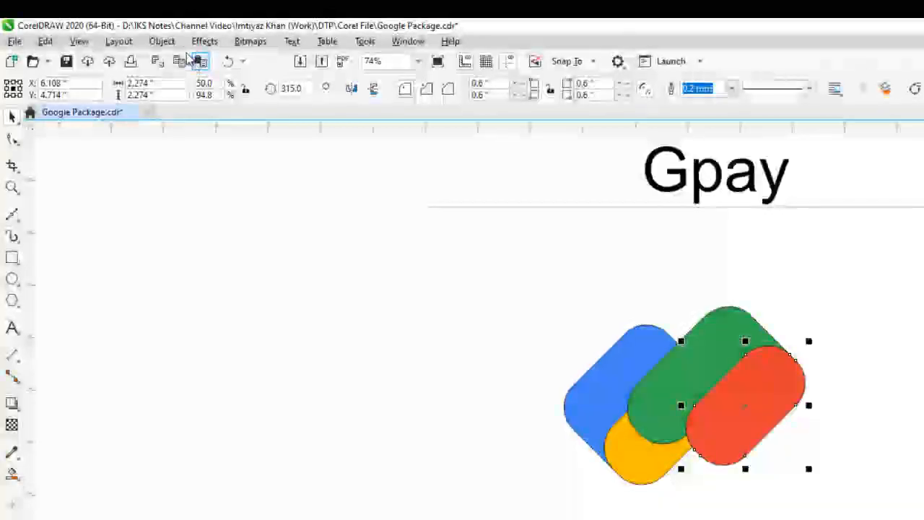
left_click(162, 41)
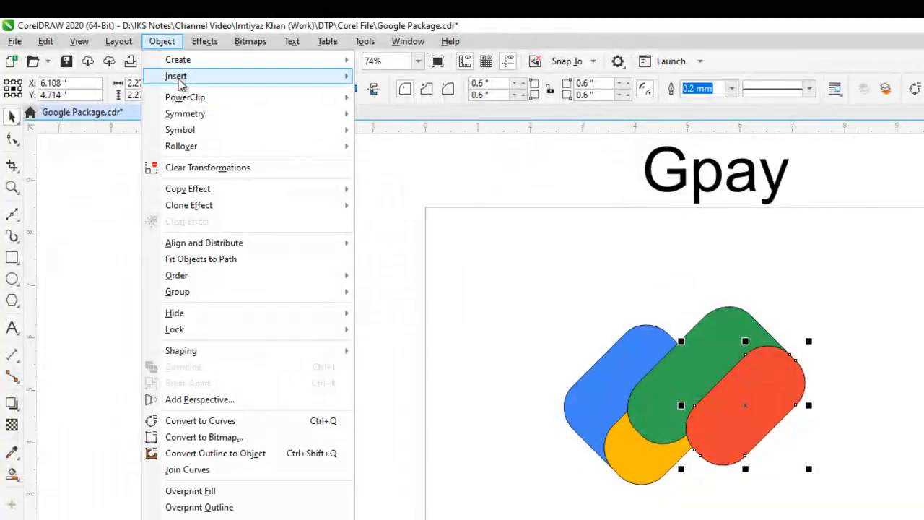
mouse_move(195, 280)
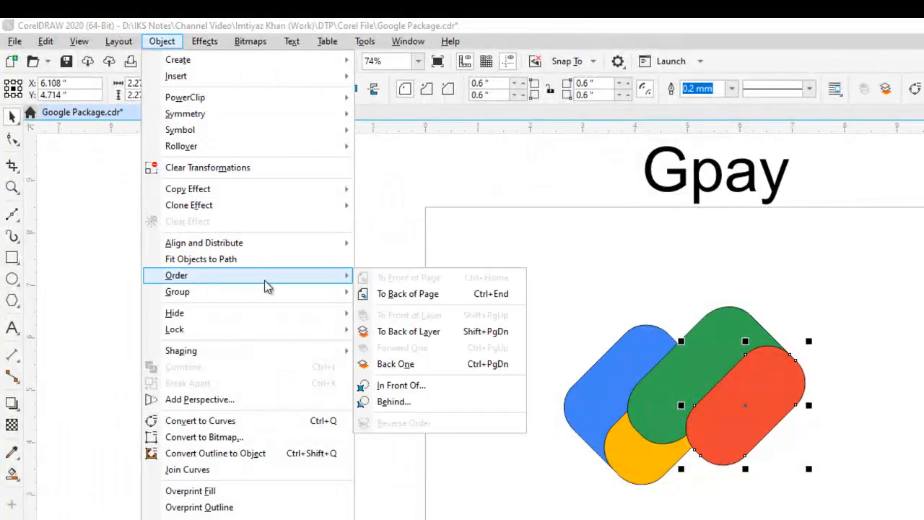
left_click(386, 295)
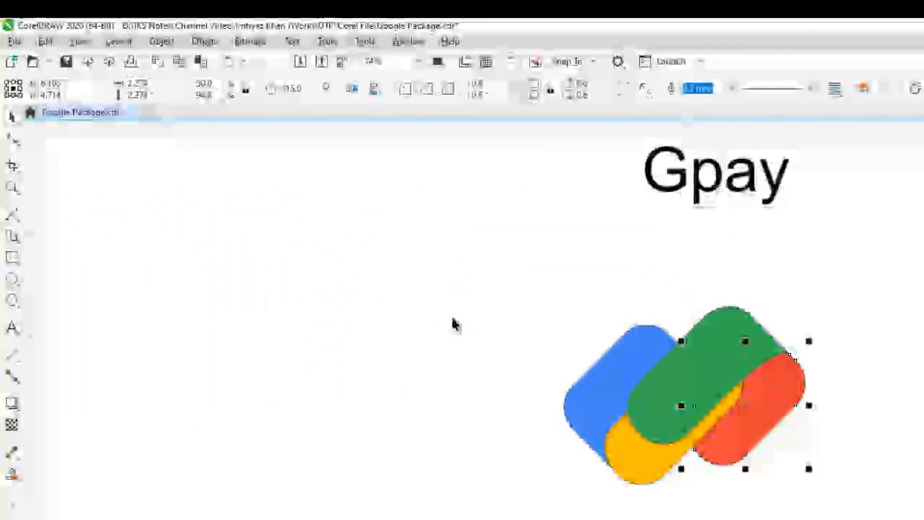
- Bring the blue shape to the front of the page, over the green and yellow shapes
left_click(580, 388)
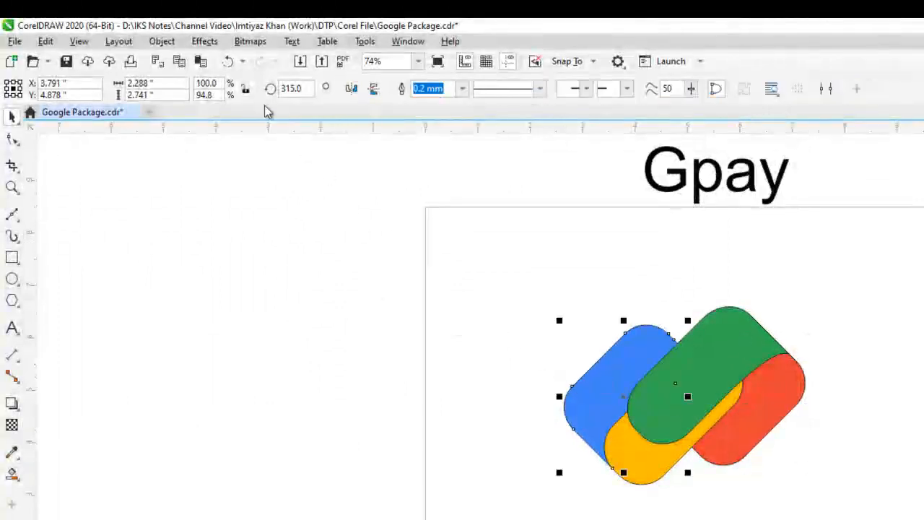
left_click(163, 42)
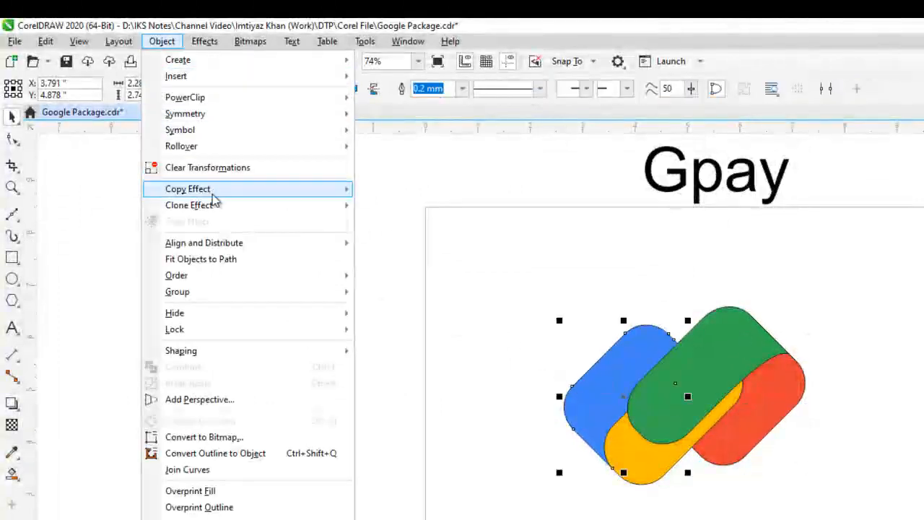
mouse_move(211, 283)
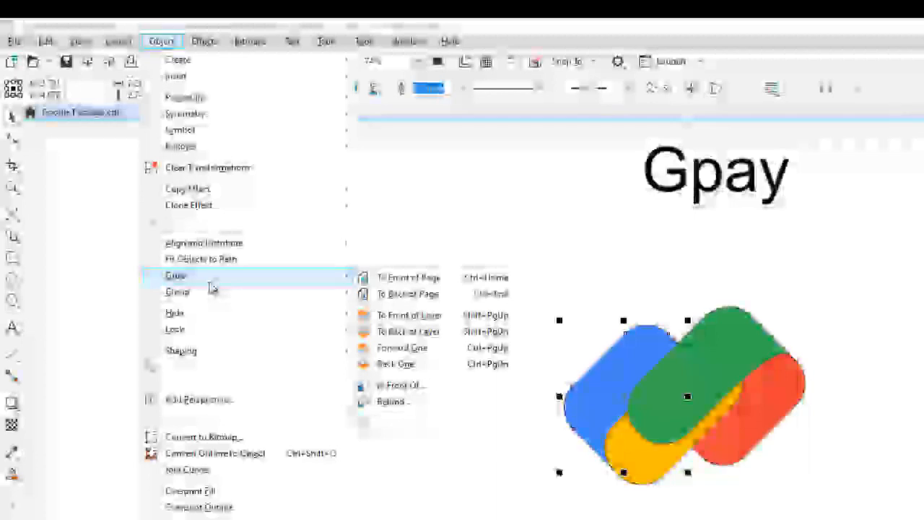
left_click(413, 286)
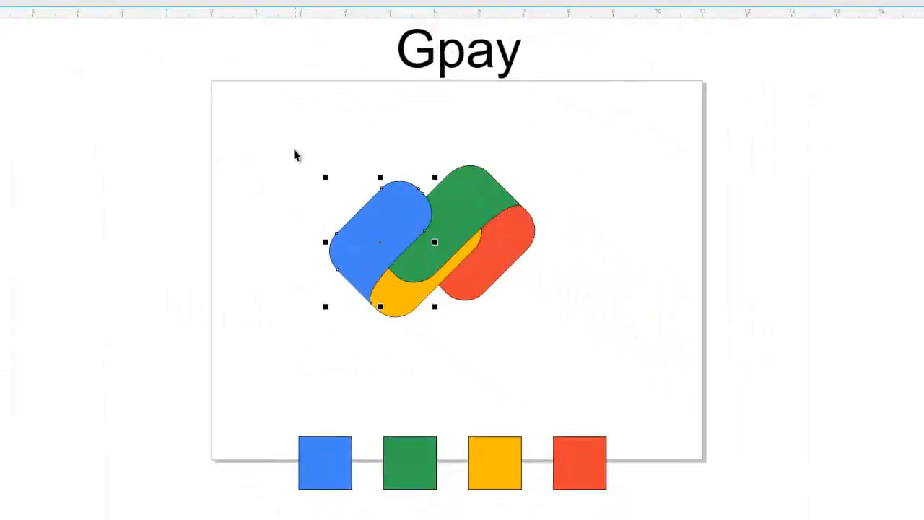
- Group the four coloured logo shapes and set the group's outline width to None
left_click_drag(570, 330, 573, 333)
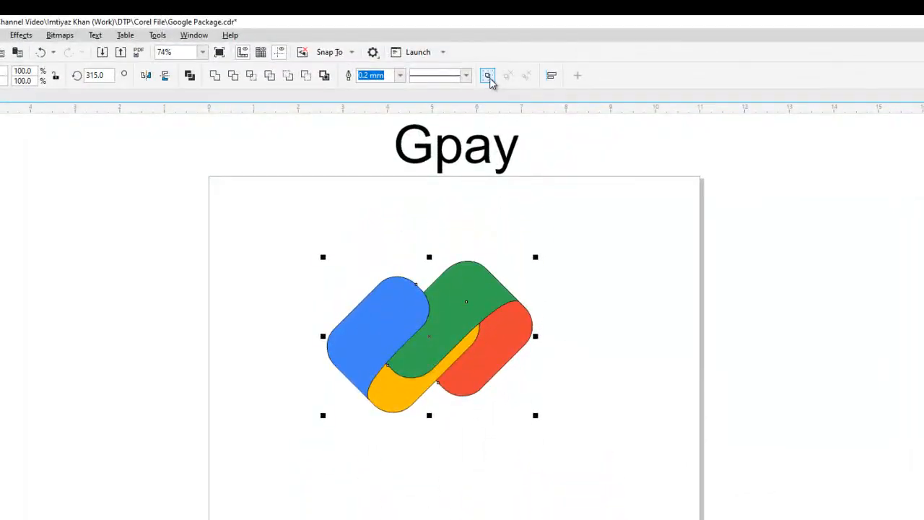
left_click(488, 76)
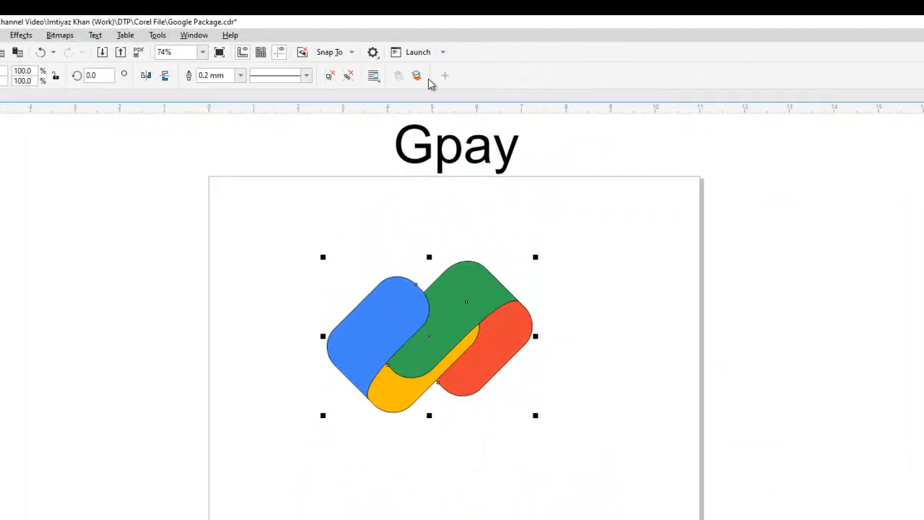
left_click(240, 76)
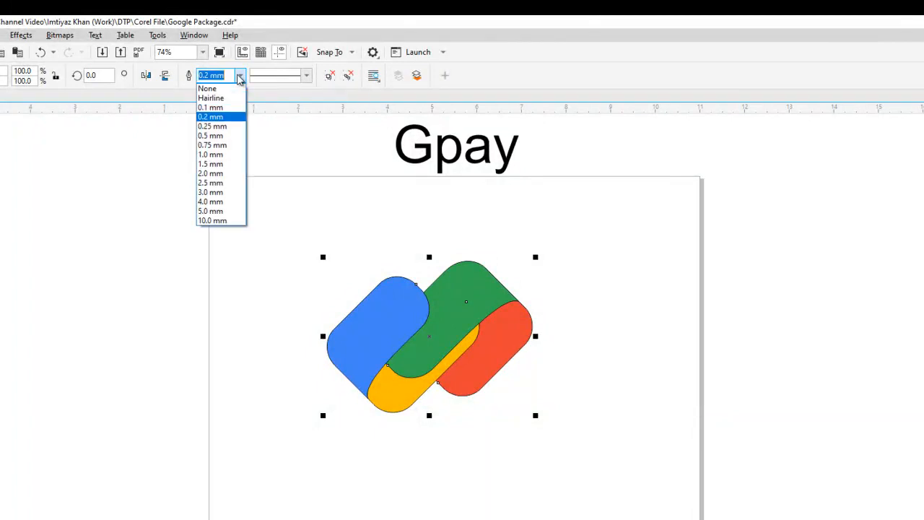
left_click(208, 88)
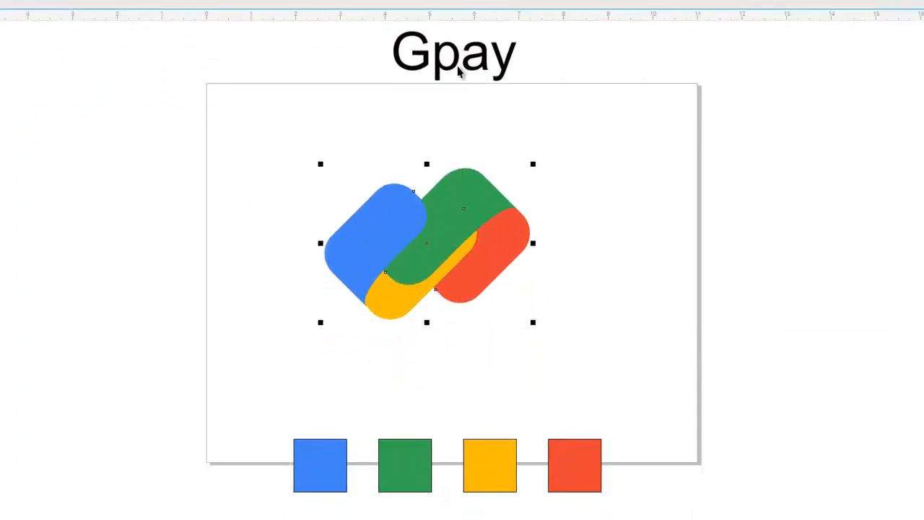
- Place a copy of the "Gpay" title on the page just below the logo
left_click(452, 69)
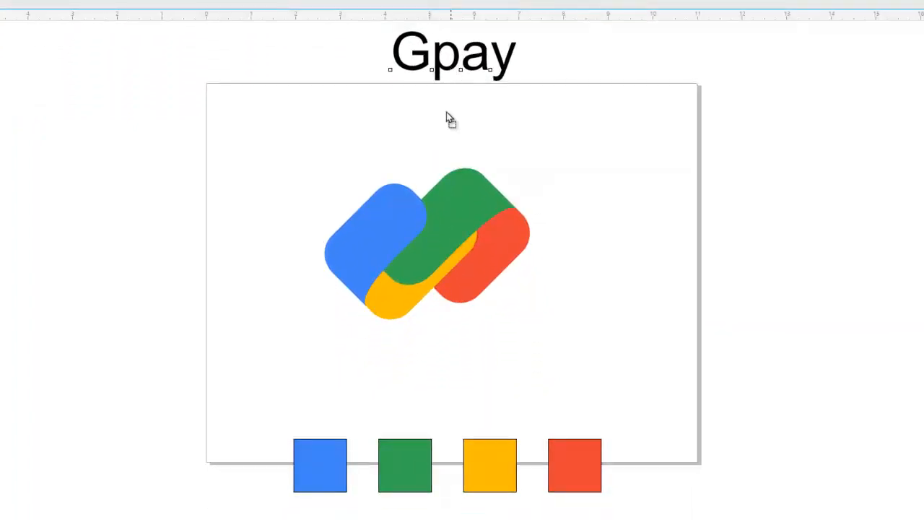
left_click_drag(452, 72, 432, 369)
right_click(432, 370)
- Move the logo and the copied text together slightly up and right to centre them on the page, and group them
left_click_drag(303, 138, 585, 401)
left_click_drag(438, 258, 462, 241)
key("ctrl+g")
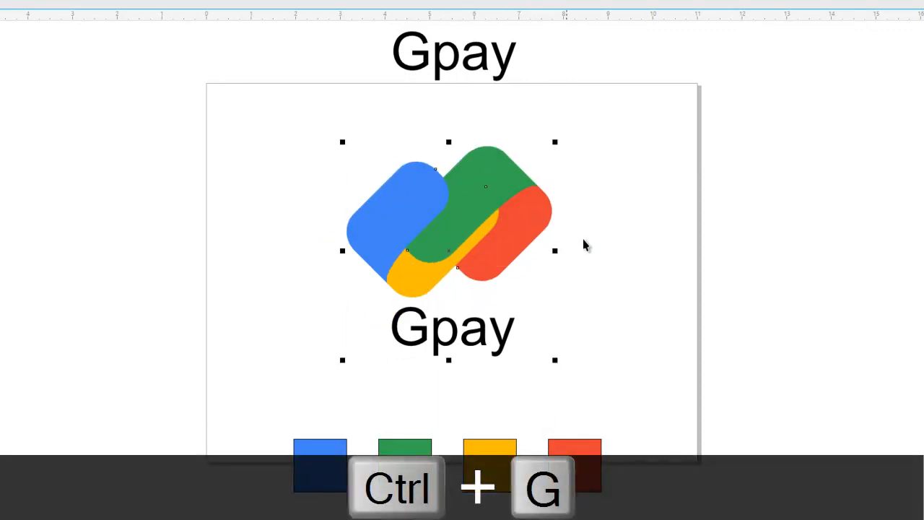
left_click(598, 242)
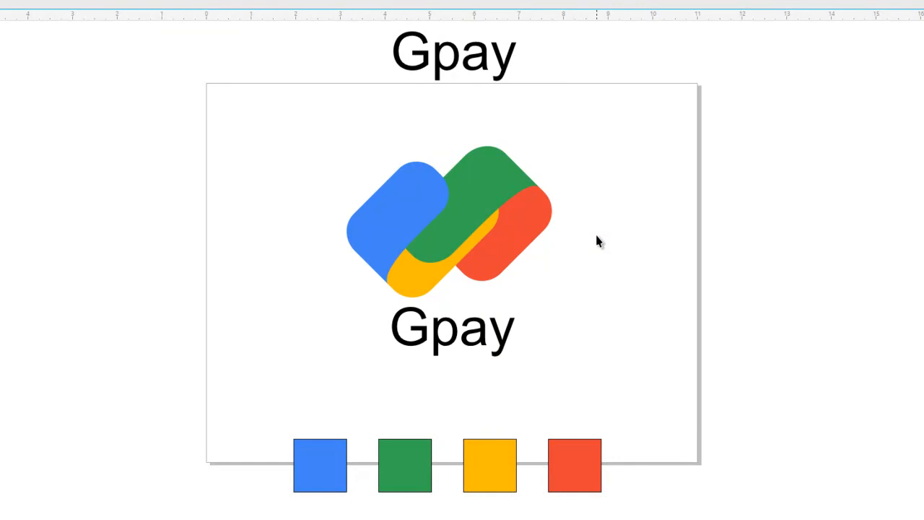
key("F10")
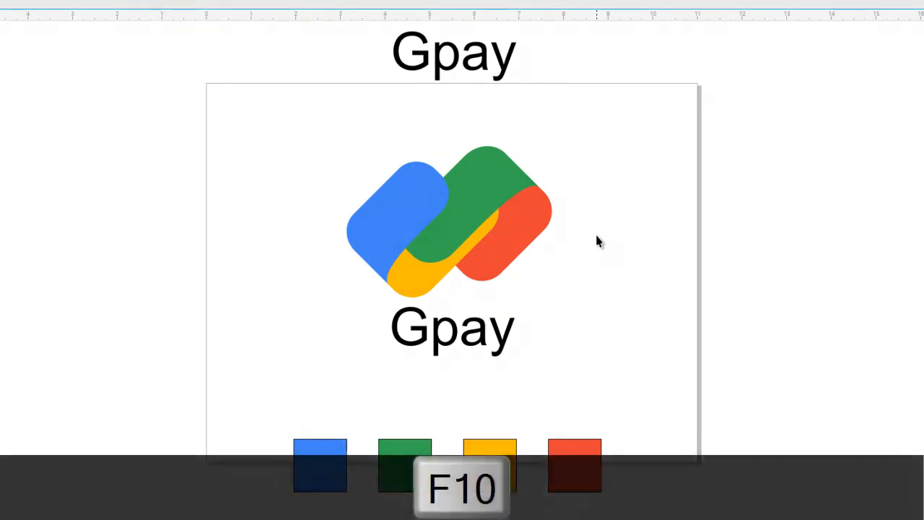